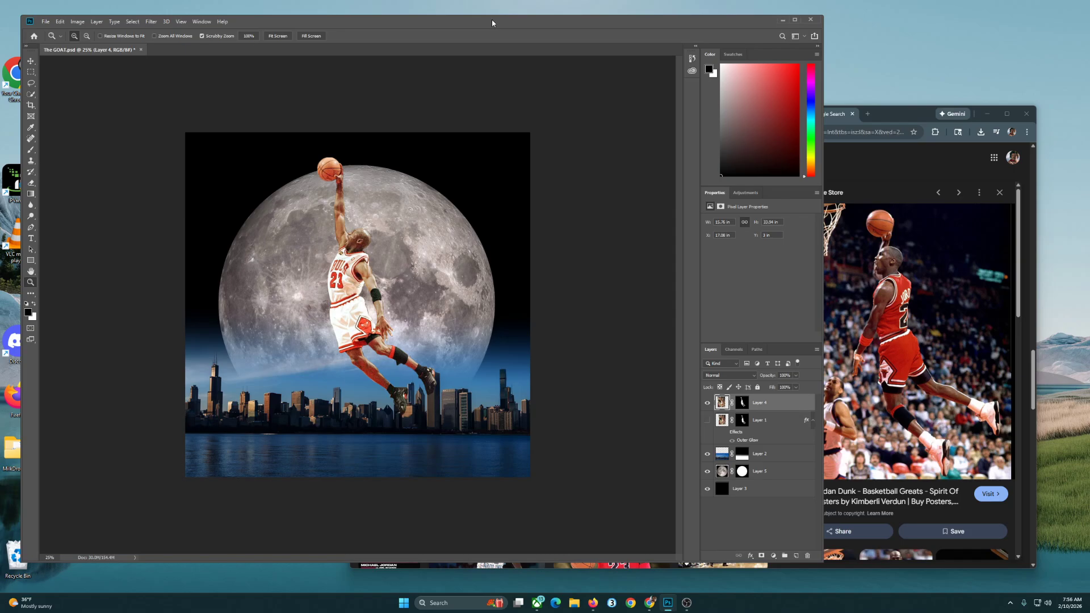
- Bring the browser forward at full-screen size and search Google Images for "michael jordan dunk"
{"action": "left_click_drag", "start_coordinate": [914, 113], "coordinate": [708, 63]}
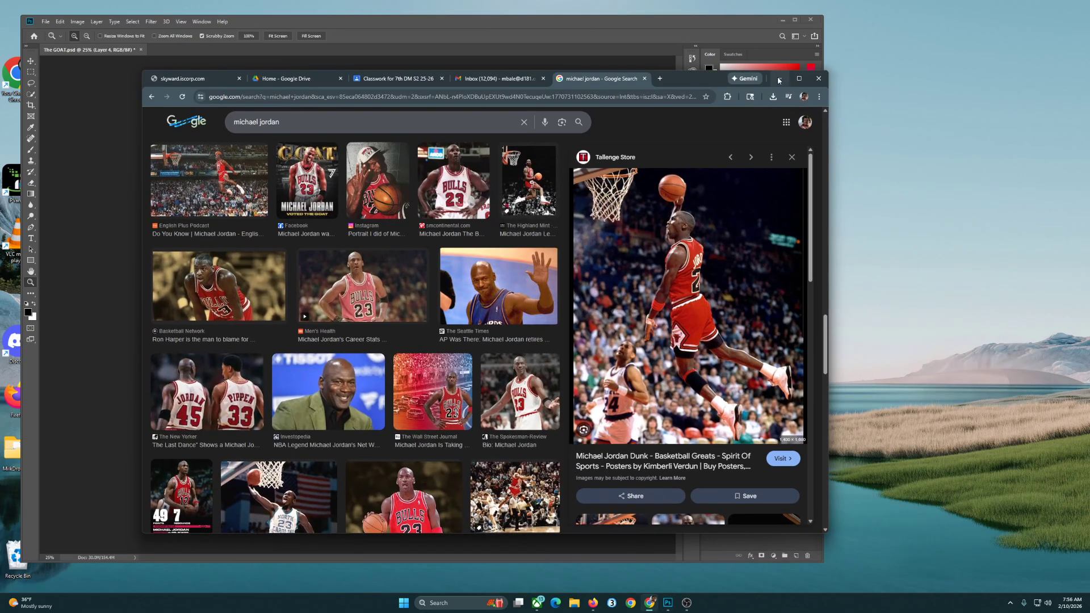
{"action": "left_click", "coordinate": [795, 75]}
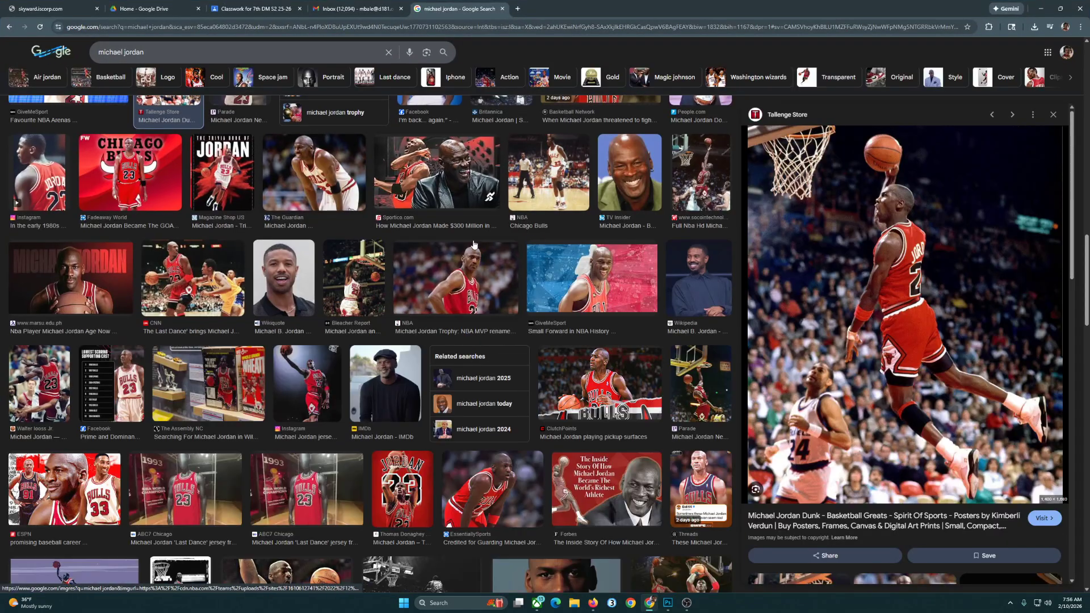
{"action": "scroll", "coordinate": [475, 247], "scroll_direction": "down", "scroll_amount": 10}
{"action": "scroll", "coordinate": [405, 225], "scroll_direction": "up", "scroll_amount": 10}
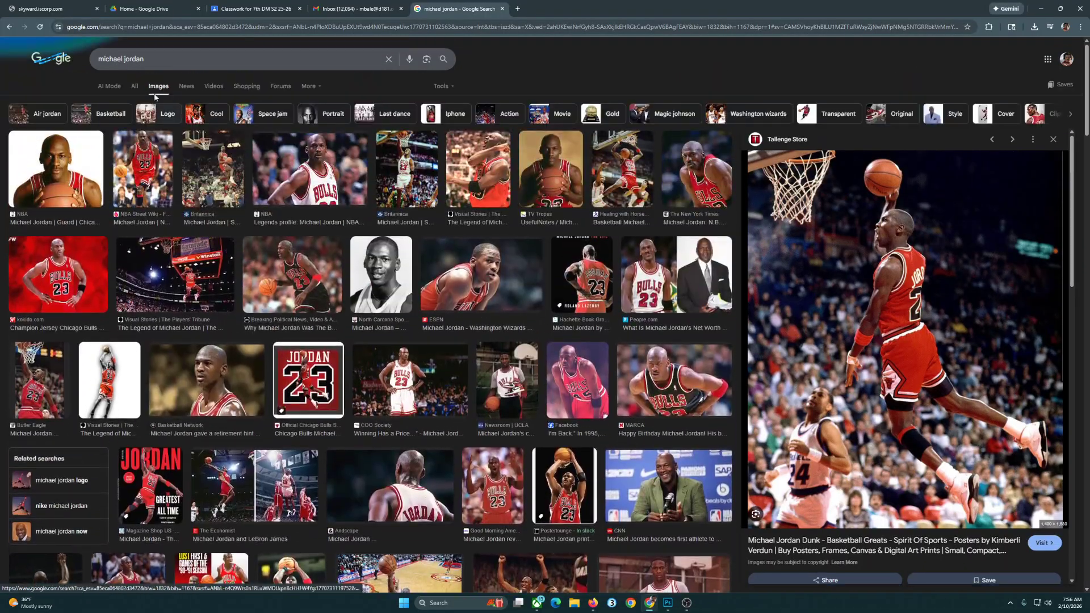
{"action": "left_click", "coordinate": [164, 58]}
{"action": "type", "text": "du"}
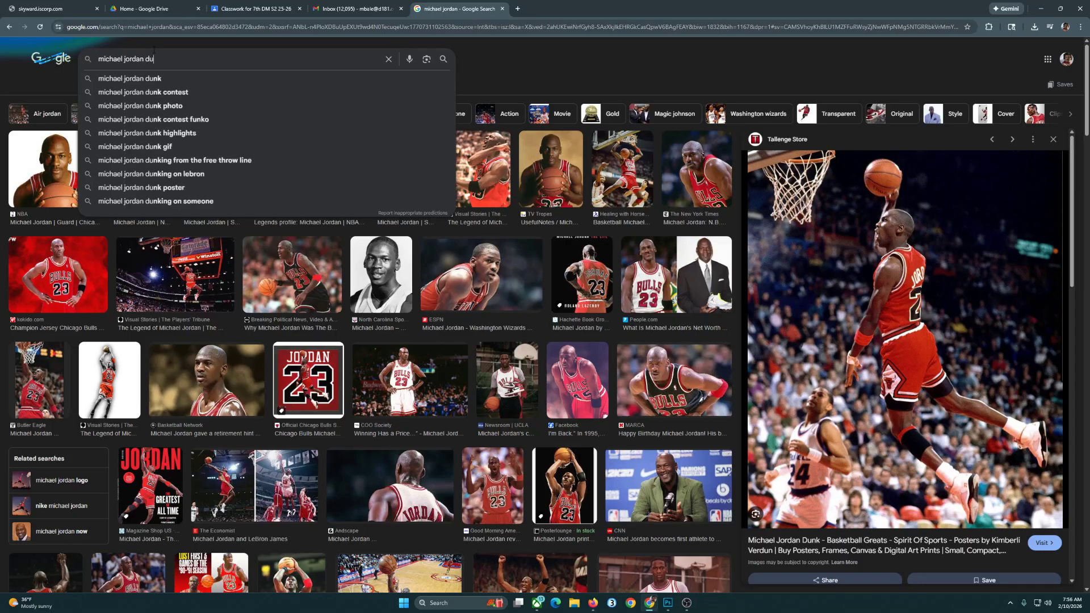
{"action": "type", "text": "nk"}
{"action": "key", "text": "Return"}
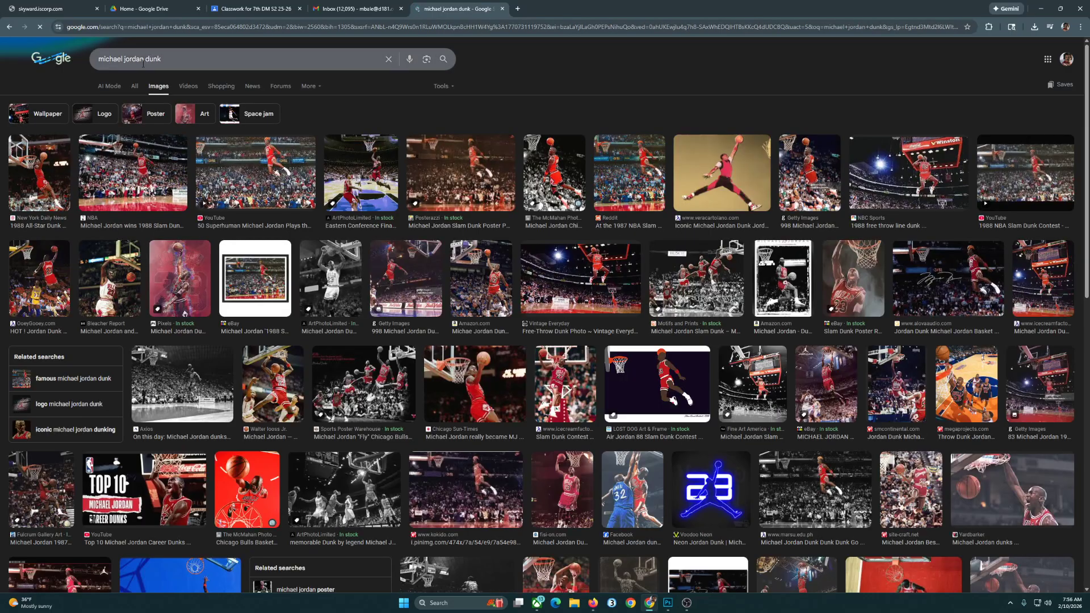
- Limit the dunk image results to the Large size
{"action": "left_click", "coordinate": [443, 86]}
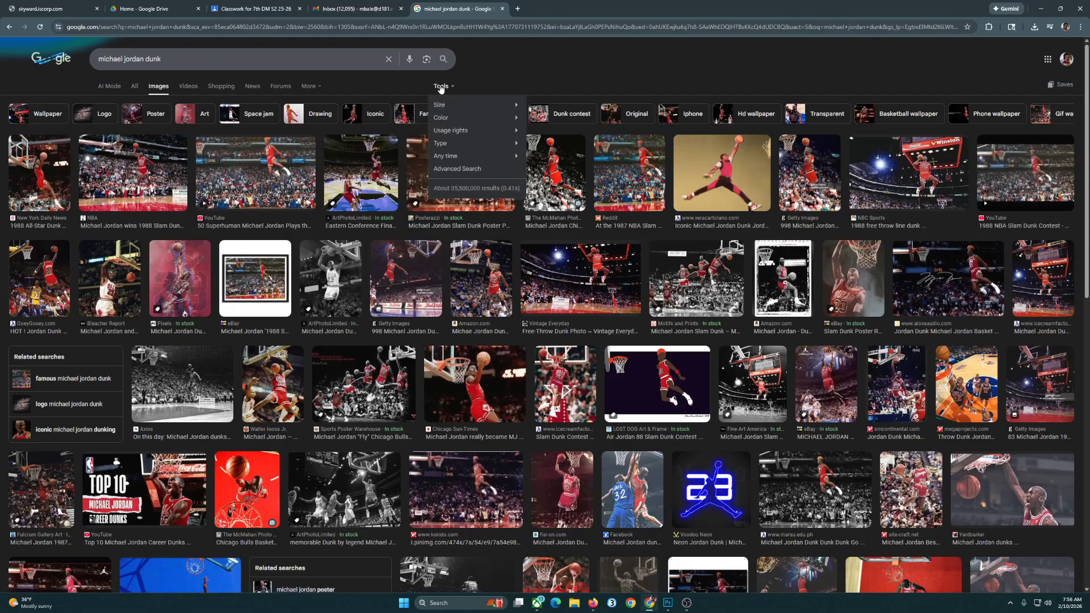
{"action": "mouse_move", "coordinate": [437, 110]}
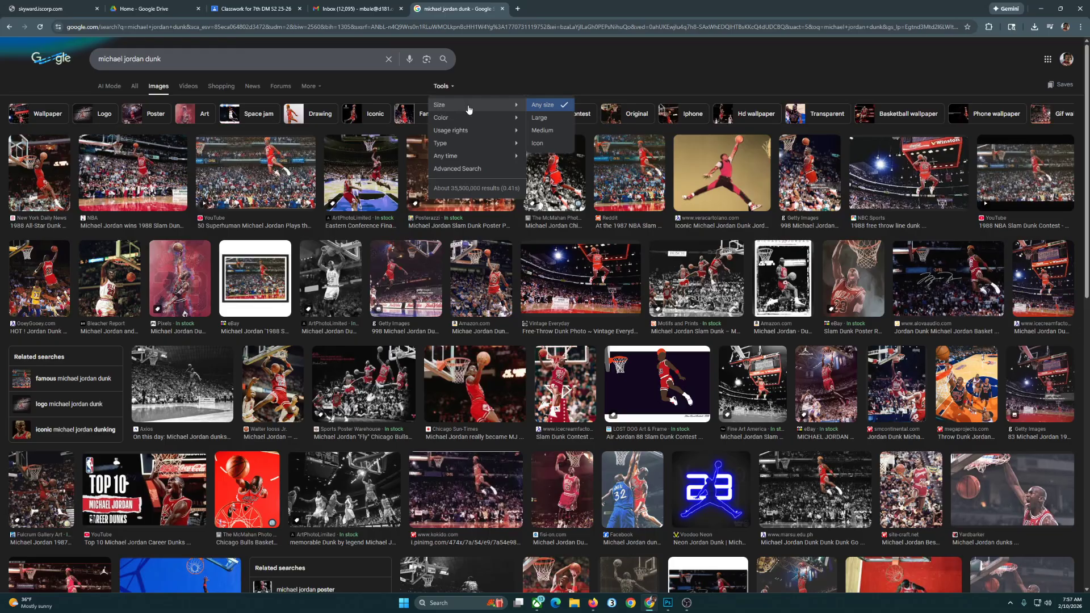
{"action": "left_click", "coordinate": [539, 117]}
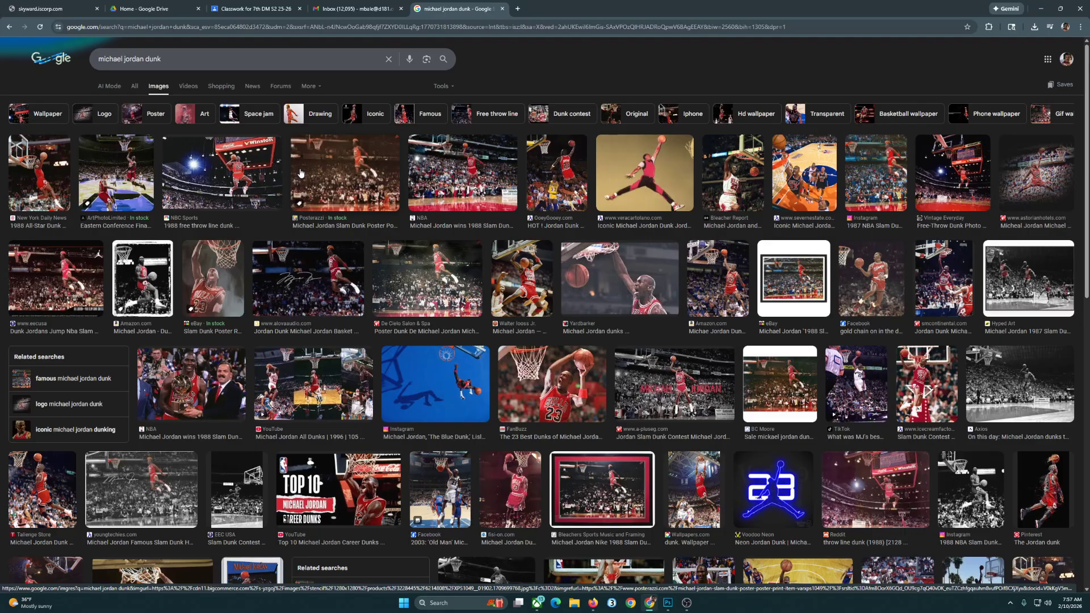
- Preview several dunk photos and save the ArtPhotoLimited 1996 Eastern Conference Finals dunk as a JPEG in Downloads
{"action": "left_click", "coordinate": [863, 280]}
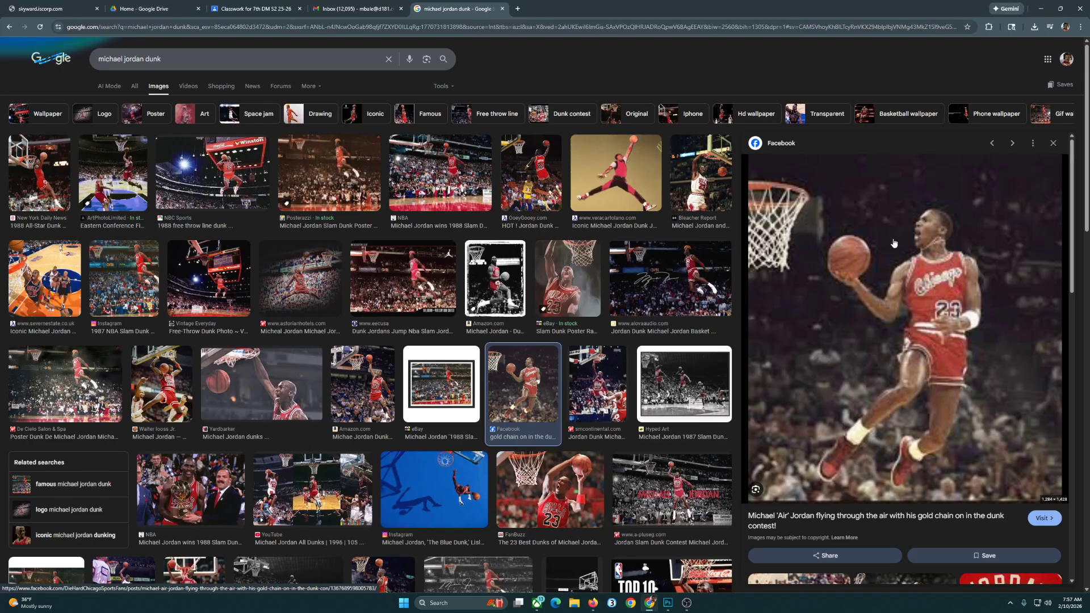
{"action": "left_click", "coordinate": [539, 165]}
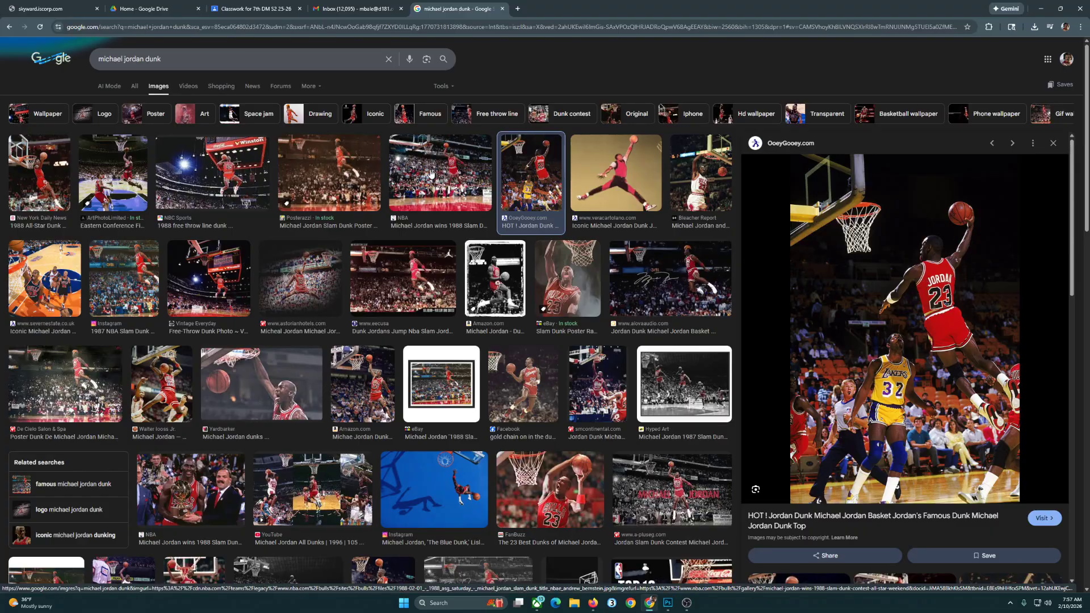
{"action": "left_click", "coordinate": [324, 177]}
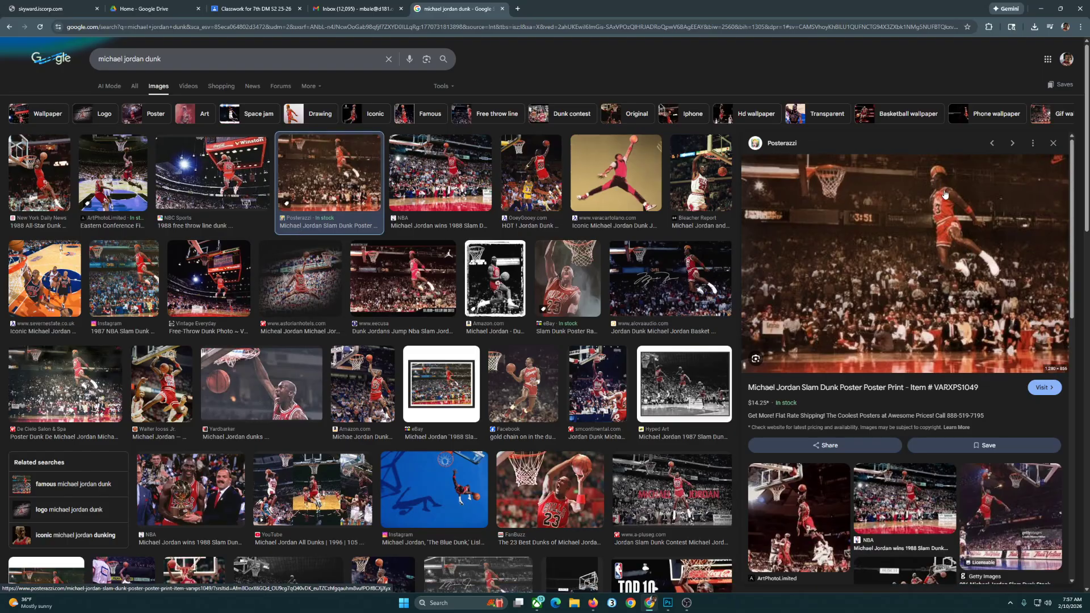
{"action": "left_click", "coordinate": [114, 181]}
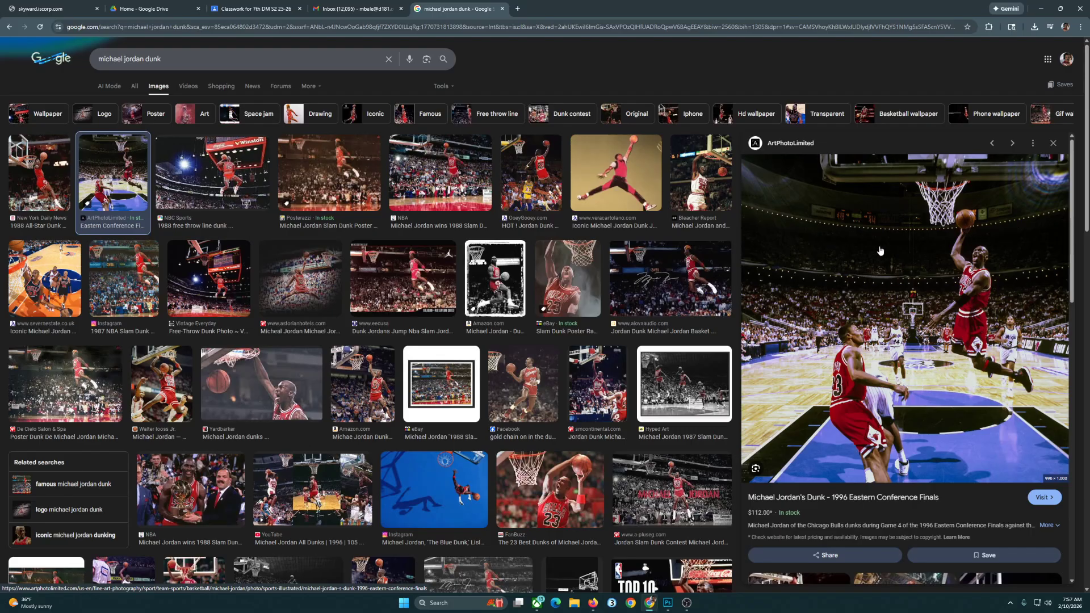
{"action": "right_click", "coordinate": [821, 217]}
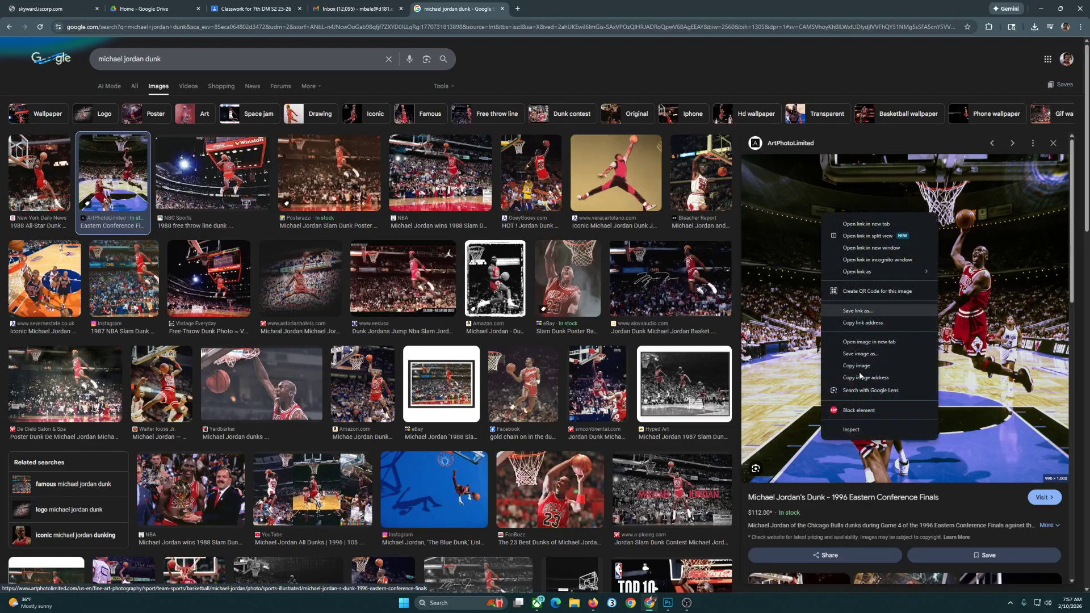
{"action": "left_click", "coordinate": [889, 358]}
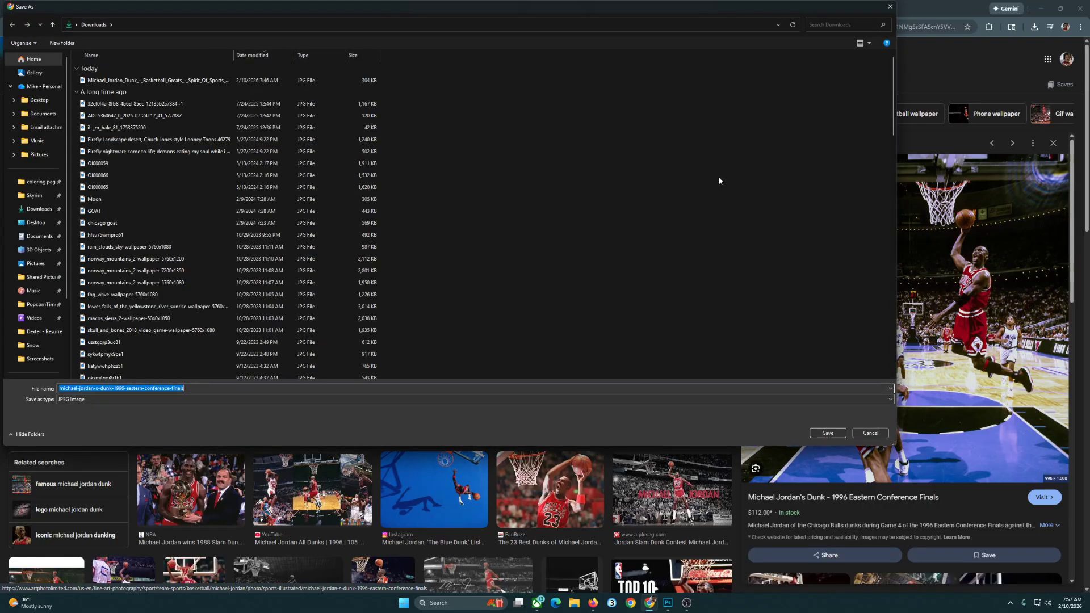
{"action": "left_click", "coordinate": [829, 432]}
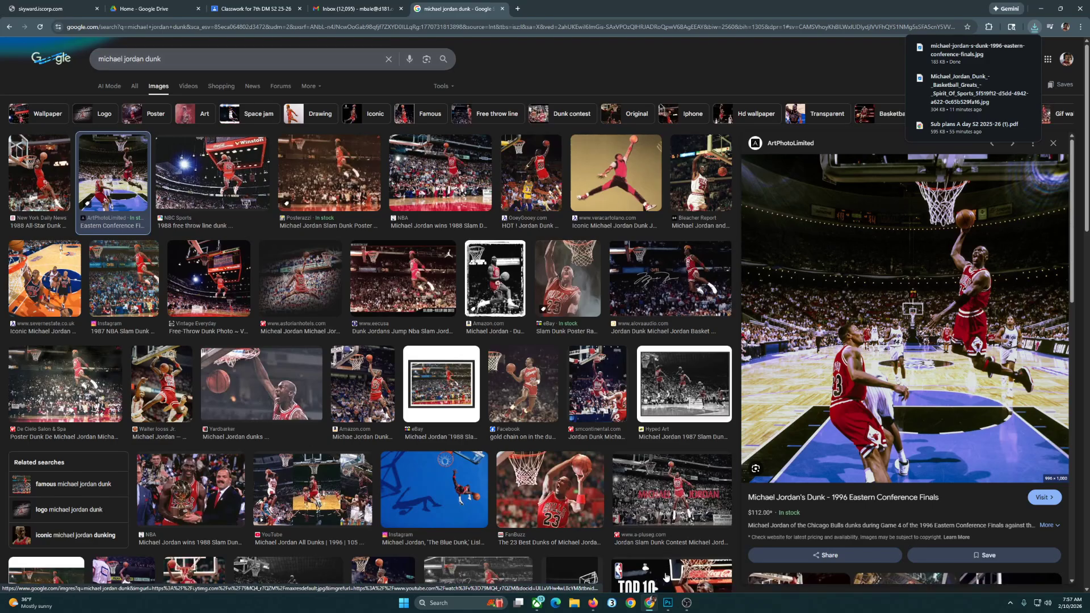
- Switch to Photoshop, maximize it, search Downloads for "goat" and open the GOAT JPEG photo
{"action": "left_click", "coordinate": [668, 604]}
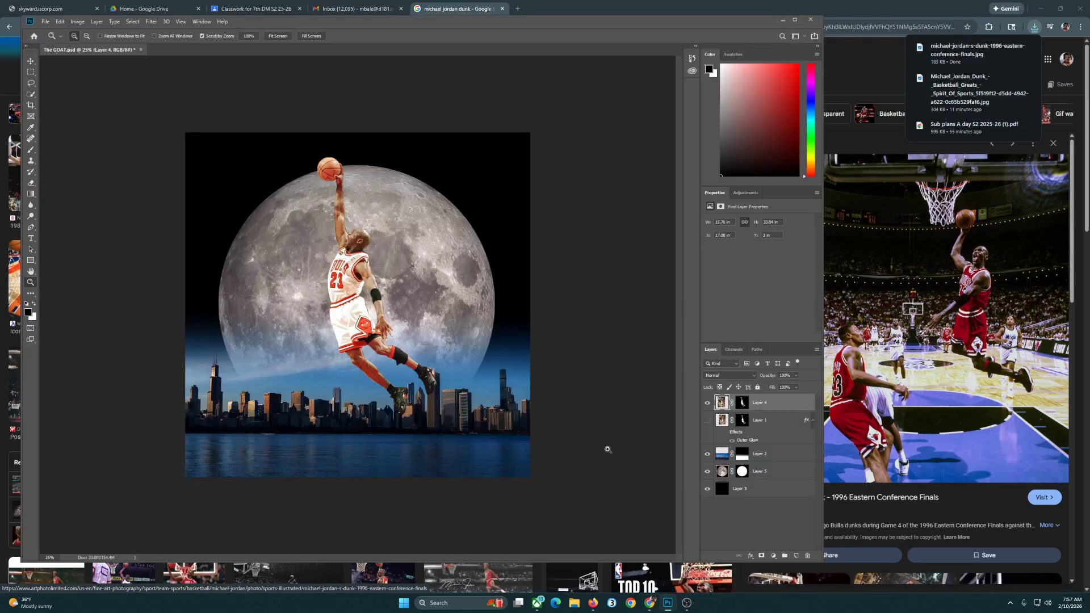
{"action": "left_click", "coordinate": [794, 21]}
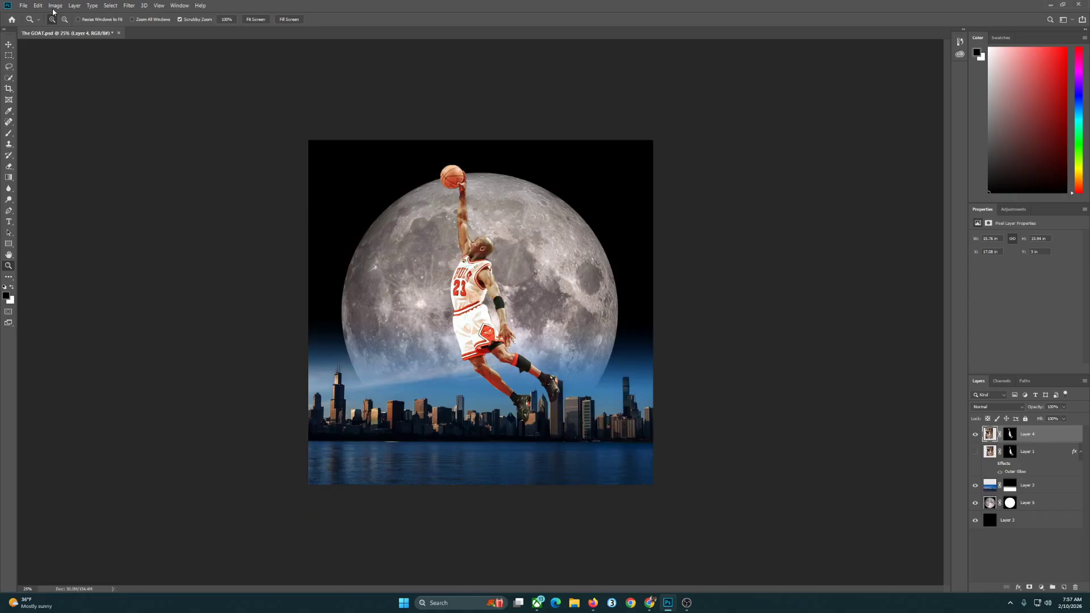
{"action": "left_click", "coordinate": [24, 5]}
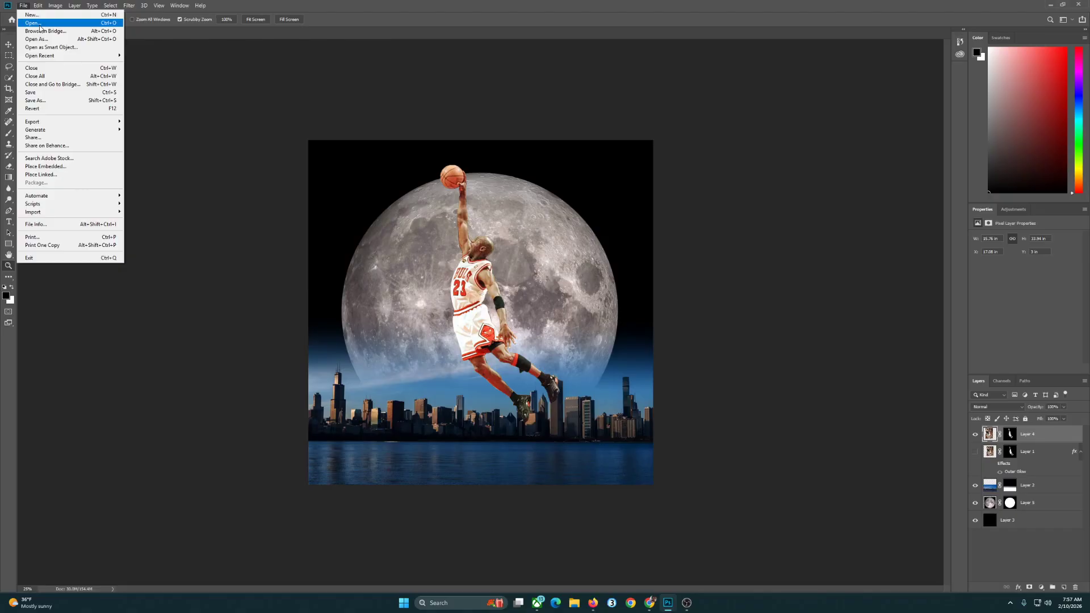
{"action": "left_click", "coordinate": [32, 23]}
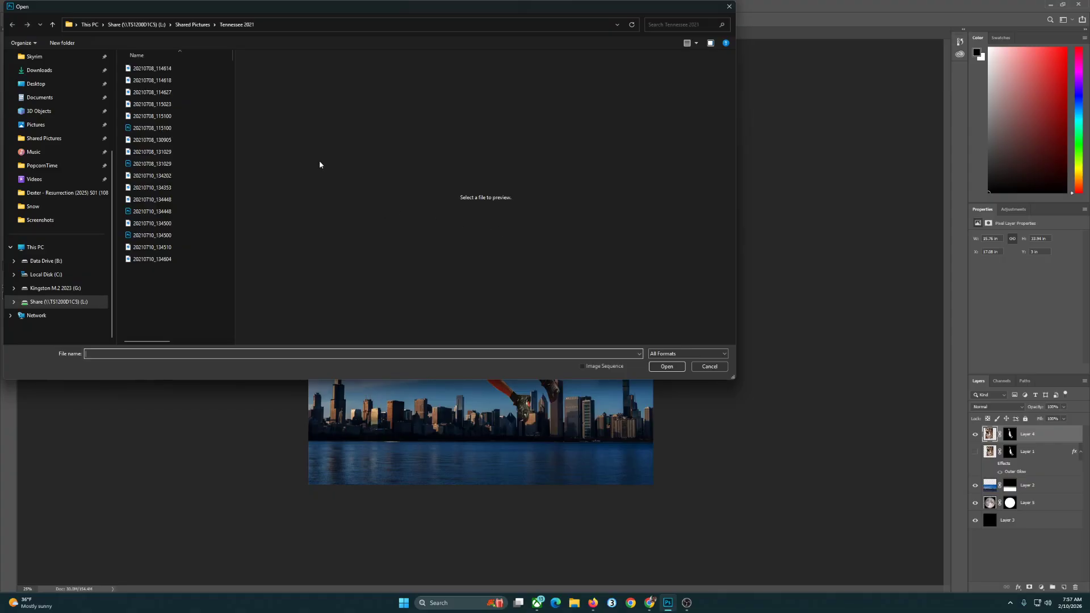
{"action": "left_click", "coordinate": [54, 71]}
{"action": "left_click", "coordinate": [177, 83]}
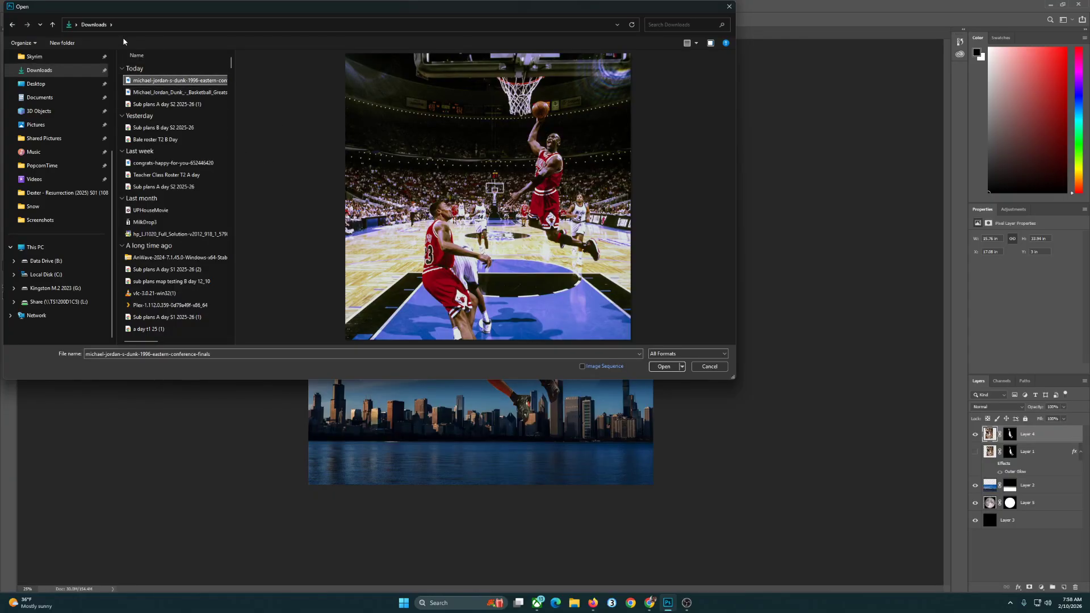
{"action": "left_click", "coordinate": [672, 24]}
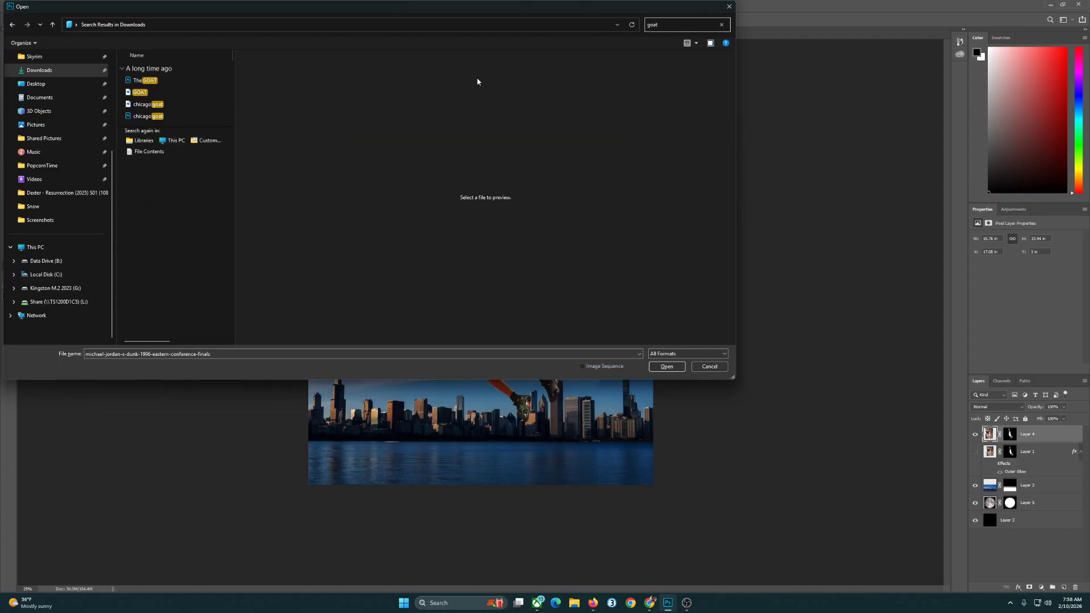
{"action": "left_click", "coordinate": [180, 92]}
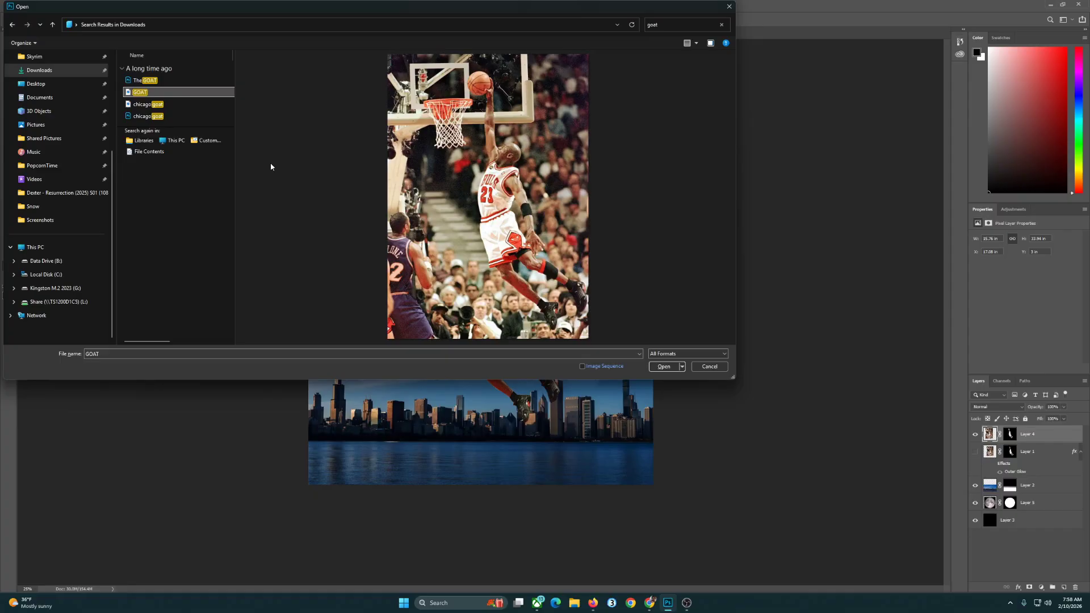
{"action": "left_click", "coordinate": [662, 368]}
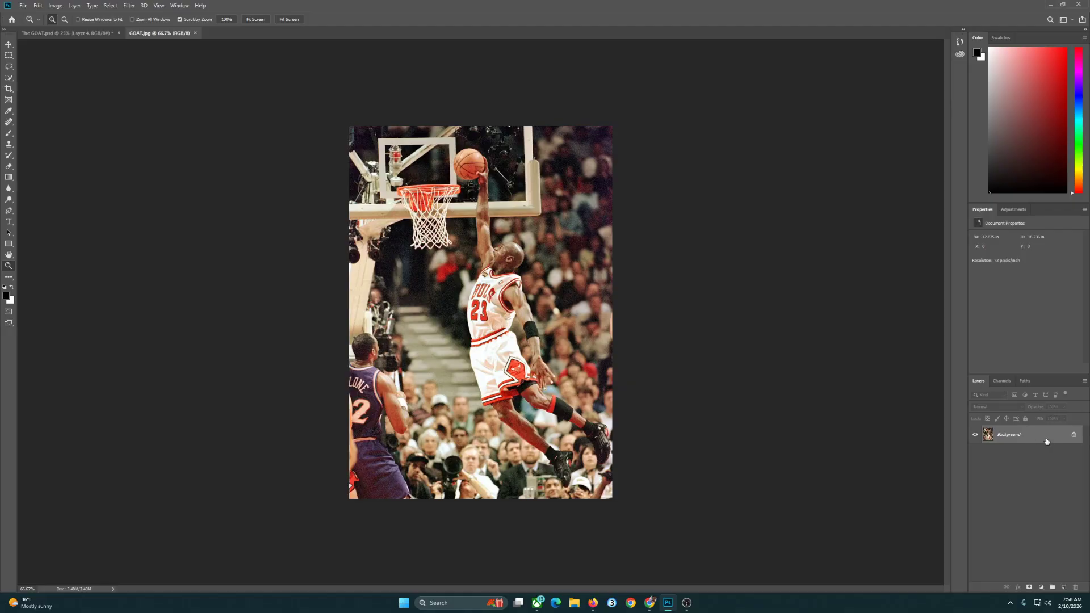
- Add a layer mask to the Background layer of the GOAT photo and make the mask the active target
{"action": "left_click", "coordinate": [1030, 588]}
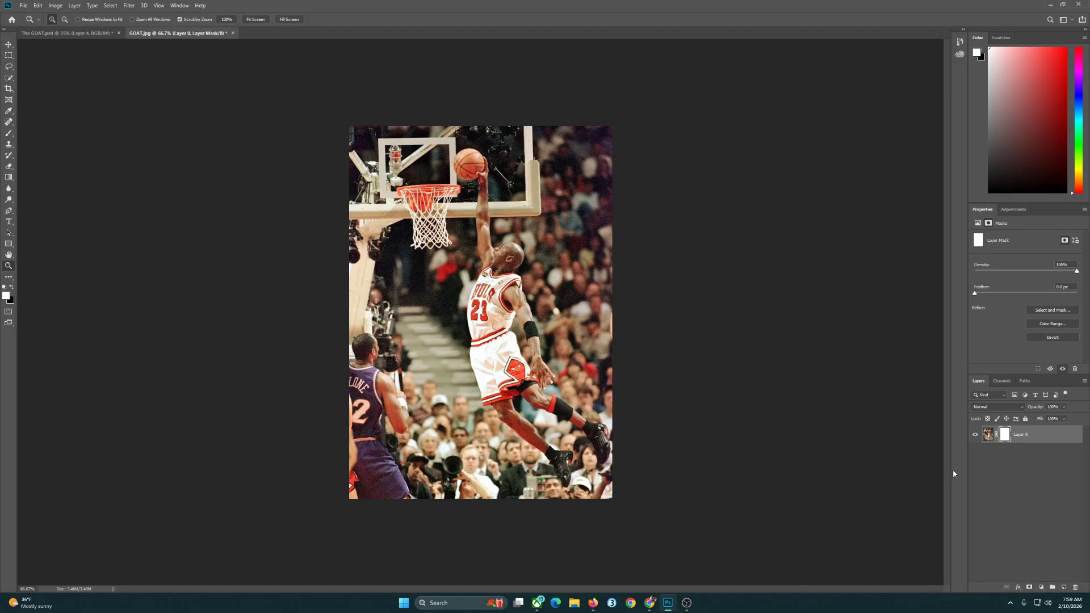
{"action": "left_click", "coordinate": [990, 438]}
{"action": "left_click", "coordinate": [1005, 438]}
{"action": "left_click", "coordinate": [990, 438]}
{"action": "left_click", "coordinate": [1005, 439]}
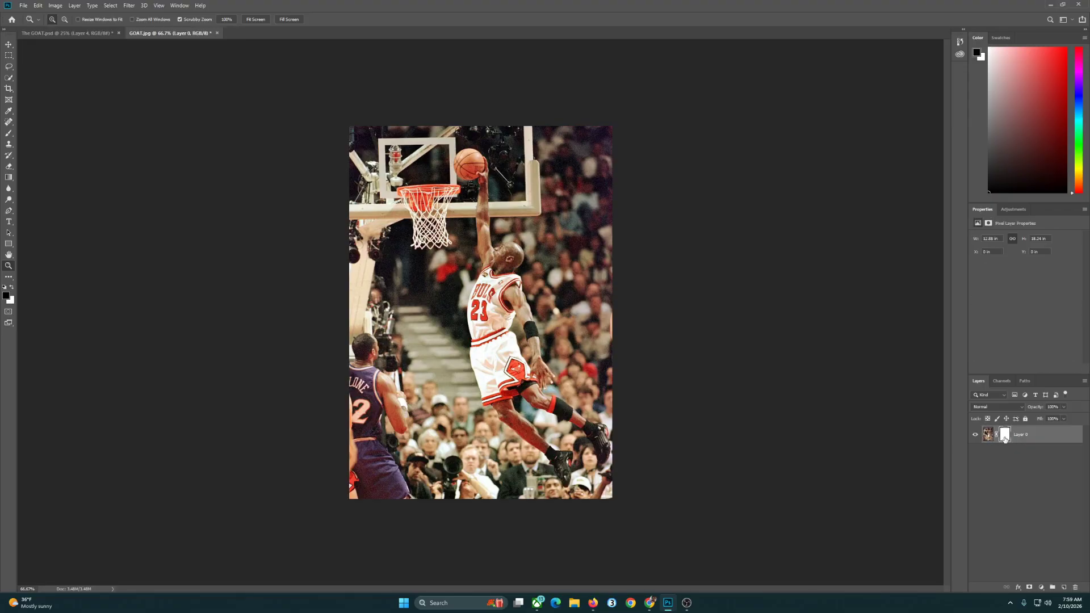
{"action": "left_click", "coordinate": [1005, 439]}
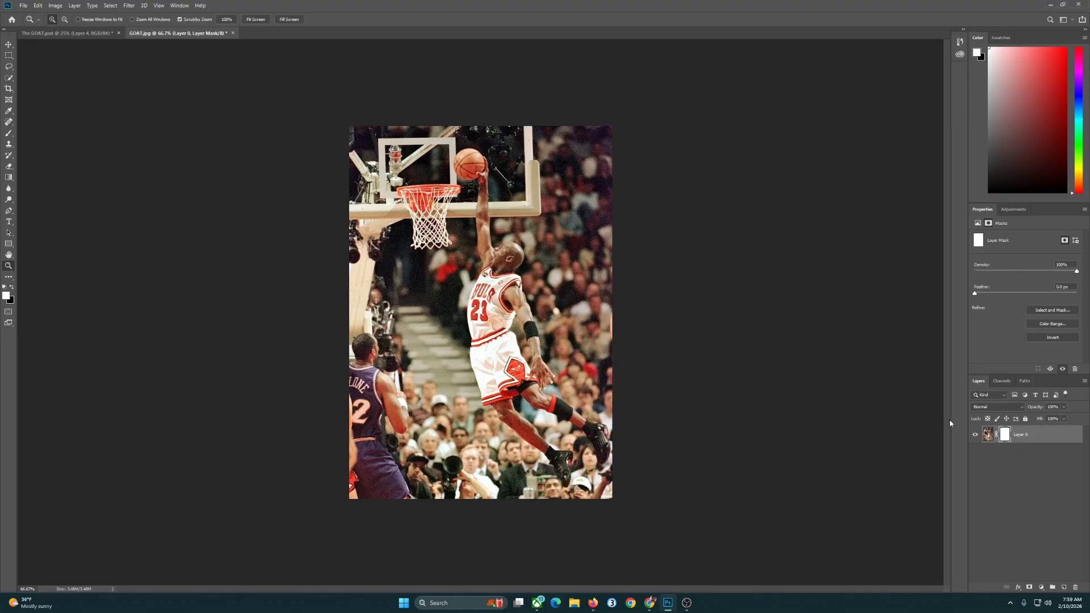
- Set up the Brush with black as the foreground colour and a medium-sized tip with a hard edge
{"action": "left_click", "coordinate": [9, 133]}
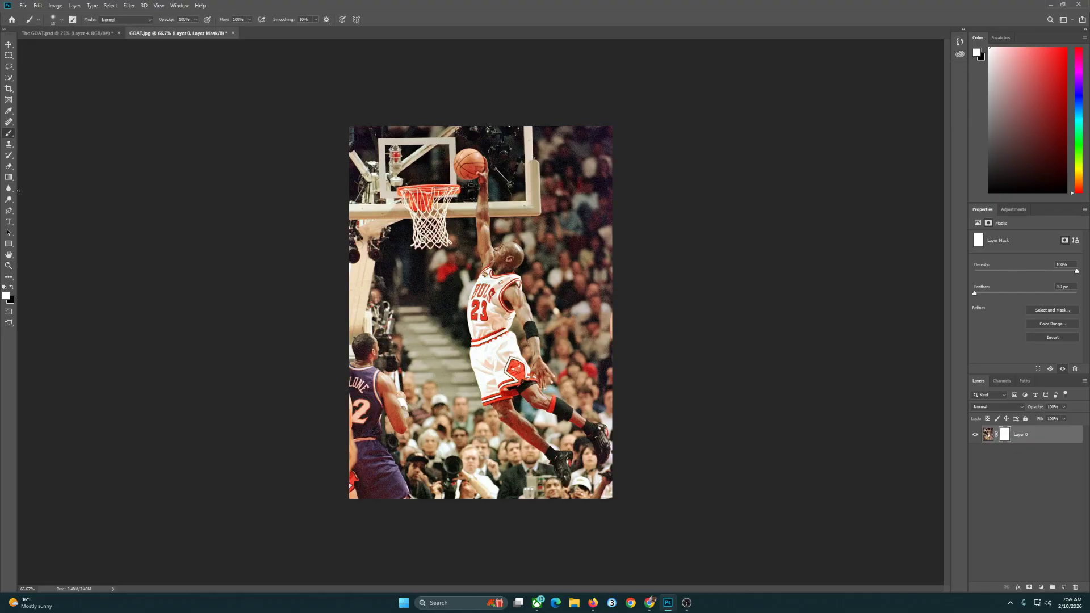
{"action": "left_click", "coordinate": [11, 287]}
{"action": "key", "text": "]"}
{"action": "key", "text": "]"}
{"action": "key", "text": "]"}
{"action": "key", "text": "]"}
{"action": "key", "text": "]"}
{"action": "key", "text": "]"}
{"action": "key", "text": "]"}
{"action": "key", "text": "]"}
{"action": "key", "text": "]"}
{"action": "key", "text": "]"}
{"action": "key", "text": "]"}
{"action": "key", "text": "]"}
{"action": "key", "text": "]"}
{"action": "key", "text": "]"}
{"action": "key", "text": "]"}
{"action": "key", "text": "]"}
{"action": "key", "text": "]"}
{"action": "key", "text": "]"}
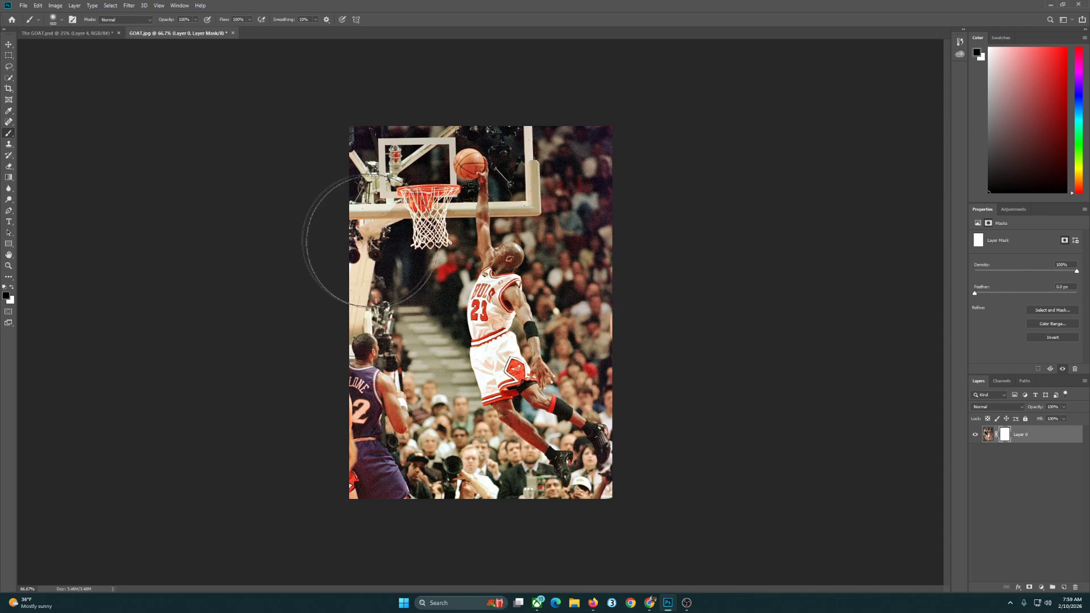
{"action": "key", "text": "["}
{"action": "key", "text": "["}
{"action": "key", "text": "["}
{"action": "key", "text": "["}
{"action": "key", "text": "["}
{"action": "key", "text": "["}
{"action": "key", "text": "["}
{"action": "right_click", "coordinate": [426, 262]}
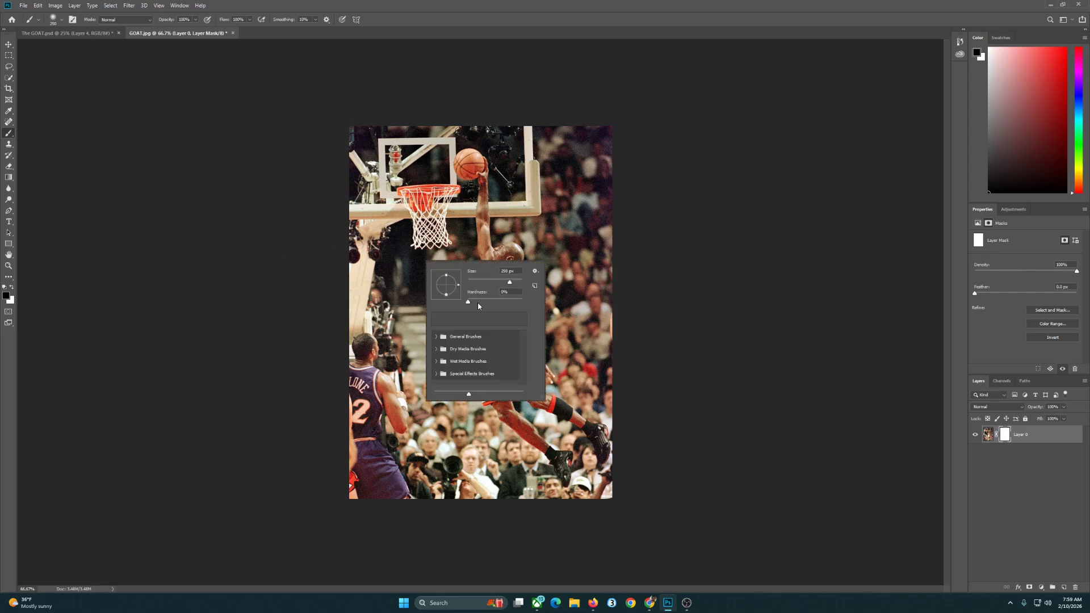
{"action": "mouse_move", "coordinate": [468, 302]}
{"action": "left_mouse_down"}
{"action": "mouse_move", "coordinate": [522, 302]}
{"action": "mouse_move", "coordinate": [493, 283]}
{"action": "left_mouse_up"}
{"action": "left_click", "coordinate": [724, 254]}
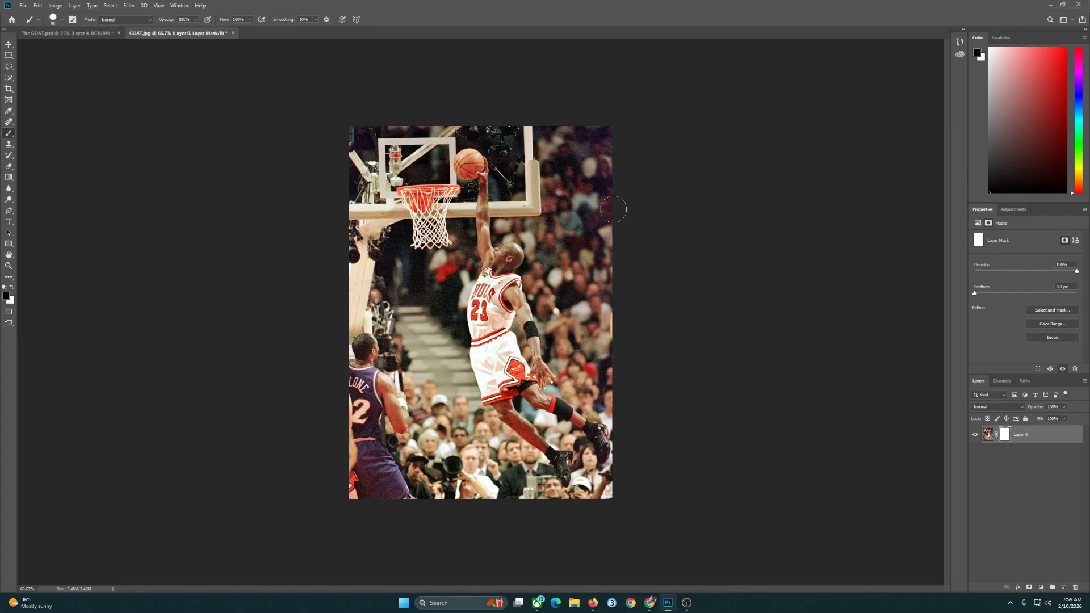
- Paint black on the layer mask to hide the hoop, crowd and other player, leaving a rough margin around the dunking player
{"action": "mouse_move", "coordinate": [625, 204]}
{"action": "left_mouse_down"}
{"action": "mouse_move", "coordinate": [580, 139]}
{"action": "mouse_move", "coordinate": [582, 103]}
{"action": "mouse_move", "coordinate": [570, 184]}
{"action": "mouse_move", "coordinate": [555, 199]}
{"action": "mouse_move", "coordinate": [524, 187]}
{"action": "left_mouse_up"}
{"action": "mouse_move", "coordinate": [614, 189]}
{"action": "left_mouse_down"}
{"action": "mouse_move", "coordinate": [596, 136]}
{"action": "mouse_move", "coordinate": [512, 121]}
{"action": "mouse_move", "coordinate": [398, 122]}
{"action": "mouse_move", "coordinate": [355, 134]}
{"action": "mouse_move", "coordinate": [349, 205]}
{"action": "left_mouse_up"}
{"action": "mouse_move", "coordinate": [358, 453]}
{"action": "left_mouse_down"}
{"action": "mouse_move", "coordinate": [360, 304]}
{"action": "mouse_move", "coordinate": [331, 512]}
{"action": "mouse_move", "coordinate": [354, 454]}
{"action": "mouse_move", "coordinate": [393, 498]}
{"action": "mouse_move", "coordinate": [427, 504]}
{"action": "mouse_move", "coordinate": [370, 473]}
{"action": "mouse_move", "coordinate": [393, 463]}
{"action": "mouse_move", "coordinate": [388, 362]}
{"action": "mouse_move", "coordinate": [426, 452]}
{"action": "mouse_move", "coordinate": [357, 378]}
{"action": "mouse_move", "coordinate": [437, 483]}
{"action": "mouse_move", "coordinate": [505, 549]}
{"action": "mouse_move", "coordinate": [524, 508]}
{"action": "mouse_move", "coordinate": [543, 529]}
{"action": "left_mouse_up"}
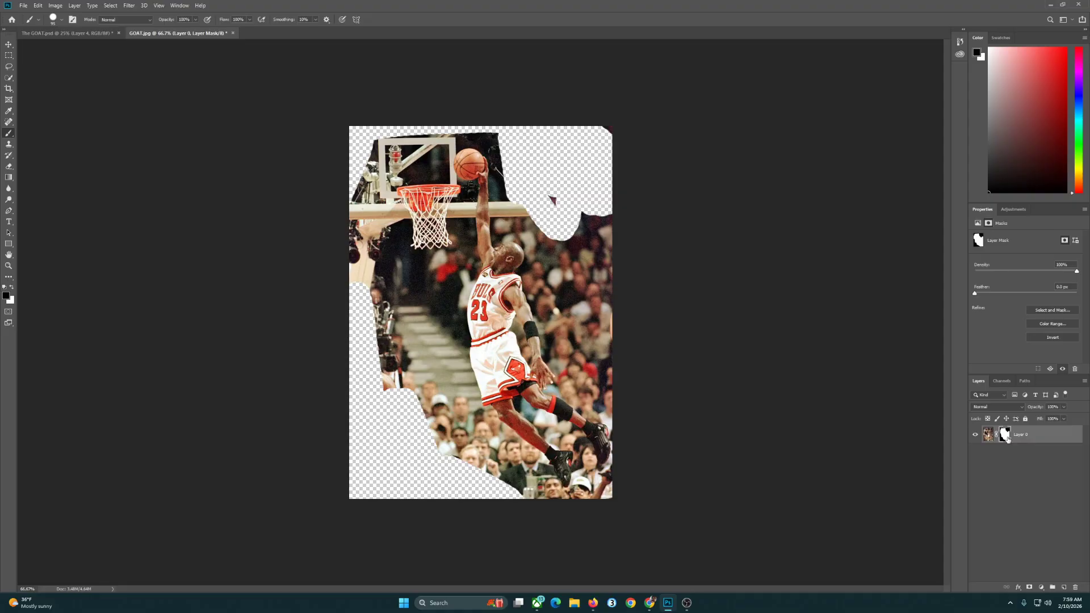
{"action": "mouse_move", "coordinate": [383, 270]}
{"action": "left_mouse_down"}
{"action": "mouse_move", "coordinate": [353, 214]}
{"action": "mouse_move", "coordinate": [364, 315]}
{"action": "mouse_move", "coordinate": [369, 138]}
{"action": "mouse_move", "coordinate": [350, 215]}
{"action": "mouse_move", "coordinate": [382, 175]}
{"action": "mouse_move", "coordinate": [383, 202]}
{"action": "mouse_move", "coordinate": [397, 174]}
{"action": "mouse_move", "coordinate": [401, 187]}
{"action": "mouse_move", "coordinate": [410, 129]}
{"action": "mouse_move", "coordinate": [411, 163]}
{"action": "mouse_move", "coordinate": [442, 123]}
{"action": "mouse_move", "coordinate": [436, 174]}
{"action": "mouse_move", "coordinate": [451, 192]}
{"action": "mouse_move", "coordinate": [458, 249]}
{"action": "mouse_move", "coordinate": [441, 452]}
{"action": "mouse_move", "coordinate": [417, 389]}
{"action": "mouse_move", "coordinate": [412, 416]}
{"action": "mouse_move", "coordinate": [385, 356]}
{"action": "mouse_move", "coordinate": [387, 193]}
{"action": "mouse_move", "coordinate": [375, 244]}
{"action": "mouse_move", "coordinate": [411, 174]}
{"action": "mouse_move", "coordinate": [430, 204]}
{"action": "mouse_move", "coordinate": [434, 252]}
{"action": "mouse_move", "coordinate": [424, 379]}
{"action": "mouse_move", "coordinate": [404, 345]}
{"action": "mouse_move", "coordinate": [410, 200]}
{"action": "mouse_move", "coordinate": [433, 441]}
{"action": "mouse_move", "coordinate": [422, 348]}
{"action": "mouse_move", "coordinate": [440, 340]}
{"action": "mouse_move", "coordinate": [485, 471]}
{"action": "mouse_move", "coordinate": [538, 533]}
{"action": "mouse_move", "coordinate": [518, 476]}
{"action": "mouse_move", "coordinate": [451, 409]}
{"action": "mouse_move", "coordinate": [538, 526]}
{"action": "mouse_move", "coordinate": [531, 498]}
{"action": "mouse_move", "coordinate": [573, 521]}
{"action": "mouse_move", "coordinate": [593, 506]}
{"action": "mouse_move", "coordinate": [591, 489]}
{"action": "mouse_move", "coordinate": [646, 465]}
{"action": "mouse_move", "coordinate": [625, 318]}
{"action": "mouse_move", "coordinate": [579, 223]}
{"action": "mouse_move", "coordinate": [551, 221]}
{"action": "mouse_move", "coordinate": [552, 266]}
{"action": "mouse_move", "coordinate": [596, 379]}
{"action": "mouse_move", "coordinate": [572, 261]}
{"action": "mouse_move", "coordinate": [584, 210]}
{"action": "mouse_move", "coordinate": [613, 398]}
{"action": "mouse_move", "coordinate": [601, 146]}
{"action": "left_mouse_up"}
- Use a much smaller black brush to mask out the background closely along the raised arm's inner edge and around the head
{"action": "key", "text": "z"}
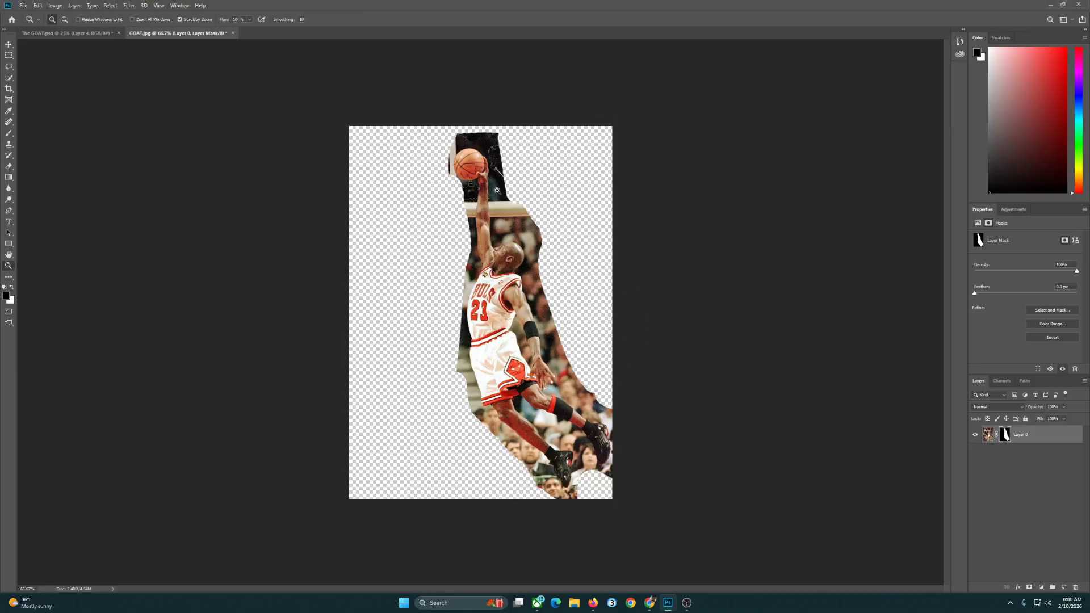
{"action": "left_click", "coordinate": [499, 232]}
{"action": "left_click", "coordinate": [511, 235]}
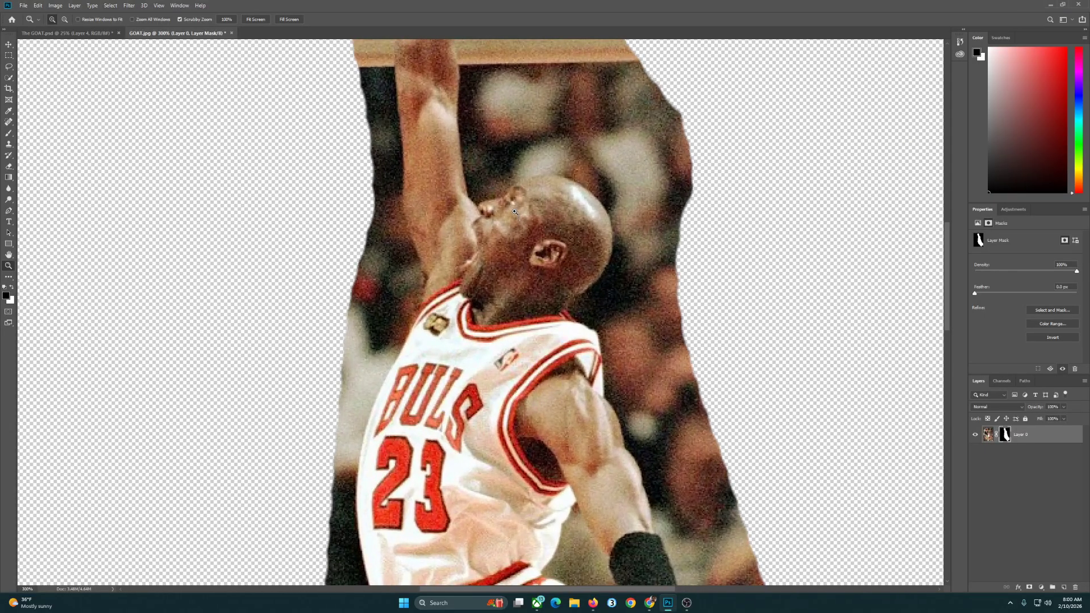
{"action": "scroll", "coordinate": [504, 212], "scroll_direction": "up", "scroll_amount": 4}
{"action": "key", "text": "b"}
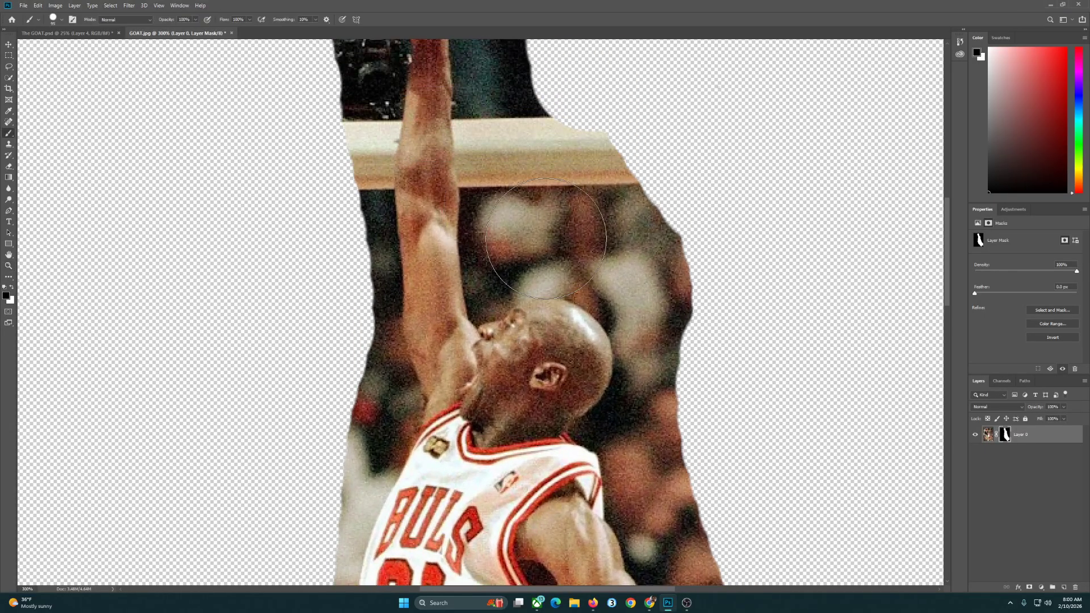
{"action": "key", "text": "bracketleft"}
{"action": "key", "text": "bracketleft"}
{"action": "key", "text": "bracketleft"}
{"action": "key", "text": "bracketleft"}
{"action": "key", "text": "bracketleft"}
{"action": "key", "text": "bracketleft"}
{"action": "key", "text": "bracketleft"}
{"action": "left_click", "coordinate": [468, 183]}
{"action": "mouse_move", "coordinate": [468, 185]}
{"action": "left_mouse_down"}
{"action": "mouse_move", "coordinate": [481, 319]}
{"action": "mouse_move", "coordinate": [527, 288]}
{"action": "mouse_move", "coordinate": [587, 300]}
{"action": "mouse_move", "coordinate": [621, 332]}
{"action": "mouse_move", "coordinate": [610, 321]}
{"action": "mouse_move", "coordinate": [625, 360]}
{"action": "mouse_move", "coordinate": [625, 351]}
{"action": "mouse_move", "coordinate": [611, 415]}
{"action": "left_mouse_up"}
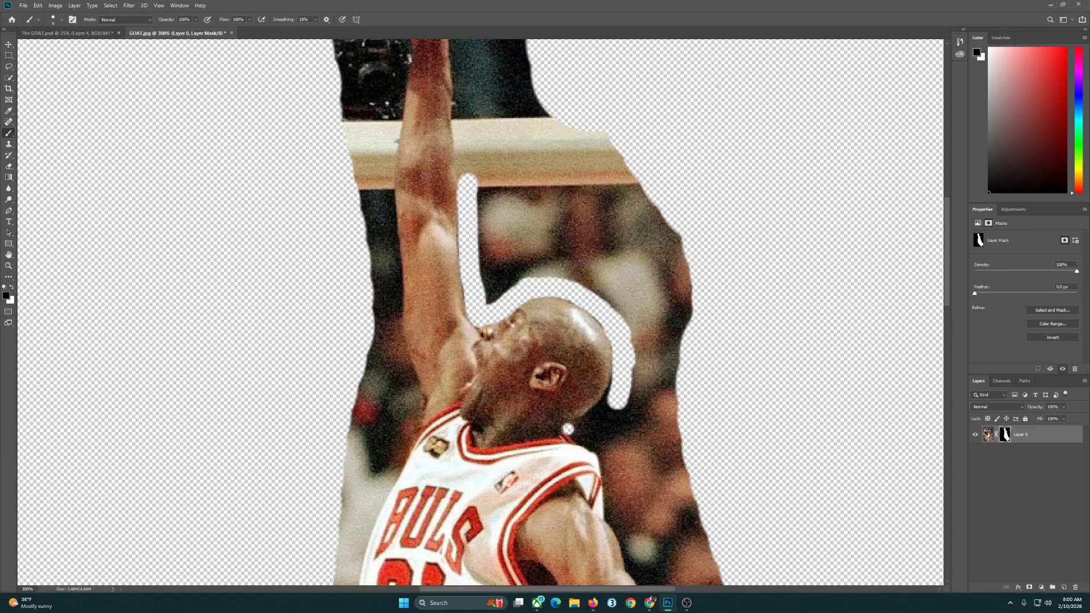
- Paint black on the mask with a gradually larger brush to hide the background behind the neck and along the rear shoulder and upper arm
{"action": "left_click_drag", "start_coordinate": [588, 419], "coordinate": [594, 417]}
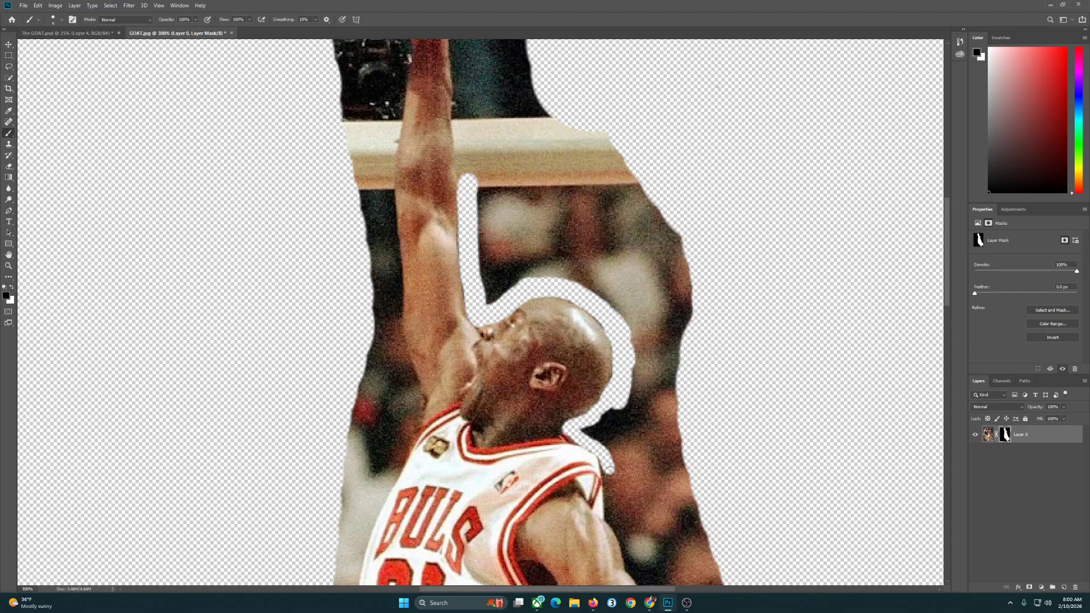
{"action": "mouse_move", "coordinate": [604, 465]}
{"action": "left_mouse_down"}
{"action": "mouse_move", "coordinate": [627, 557]}
{"action": "mouse_move", "coordinate": [607, 467]}
{"action": "left_mouse_up"}
{"action": "key", "text": "bracketright"}
{"action": "key", "text": "backslash"}
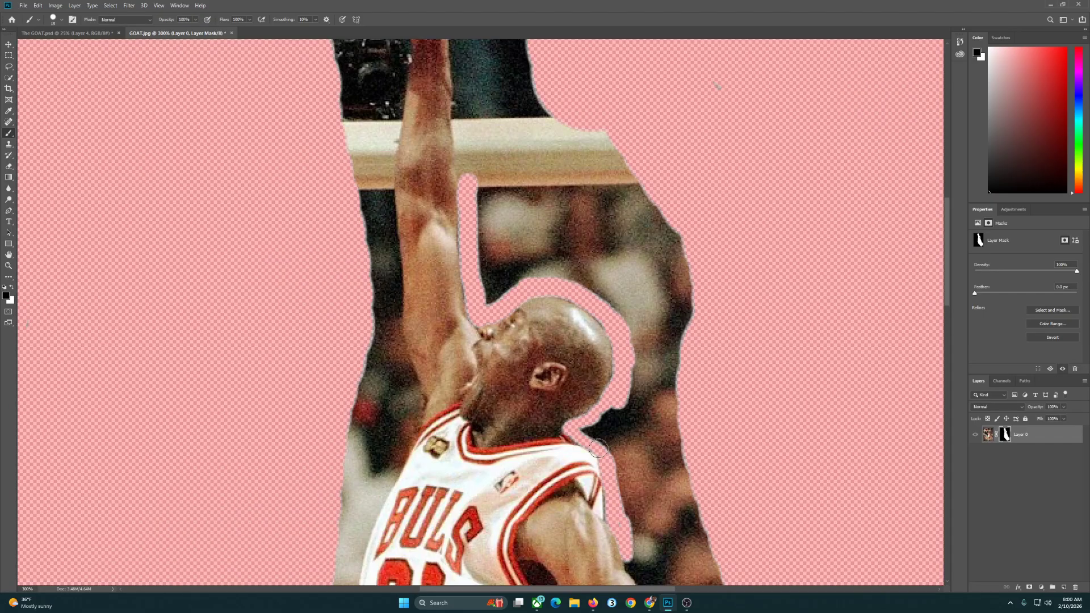
{"action": "key", "text": "backslash"}
{"action": "key", "text": "bracketright"}
{"action": "key", "text": "bracketright"}
{"action": "key", "text": "bracketright"}
{"action": "mouse_move", "coordinate": [593, 433]}
{"action": "left_mouse_down"}
{"action": "mouse_move", "coordinate": [619, 429]}
{"action": "mouse_move", "coordinate": [600, 430]}
{"action": "mouse_move", "coordinate": [617, 424]}
{"action": "mouse_move", "coordinate": [625, 448]}
{"action": "mouse_move", "coordinate": [640, 559]}
{"action": "left_mouse_up"}
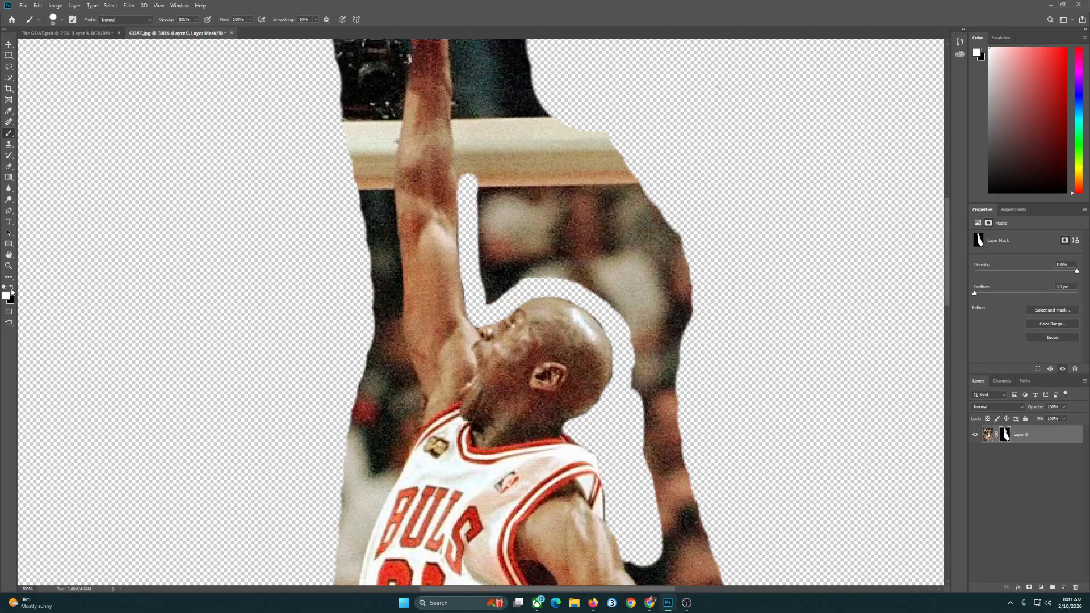
- Alternate between white and black on the mask to restore, hide and again restore the background around the back and top of the head
{"action": "mouse_move", "coordinate": [567, 440]}
{"action": "left_mouse_down"}
{"action": "mouse_move", "coordinate": [593, 385]}
{"action": "mouse_move", "coordinate": [575, 424]}
{"action": "mouse_move", "coordinate": [586, 399]}
{"action": "mouse_move", "coordinate": [603, 392]}
{"action": "mouse_move", "coordinate": [607, 344]}
{"action": "left_mouse_up"}
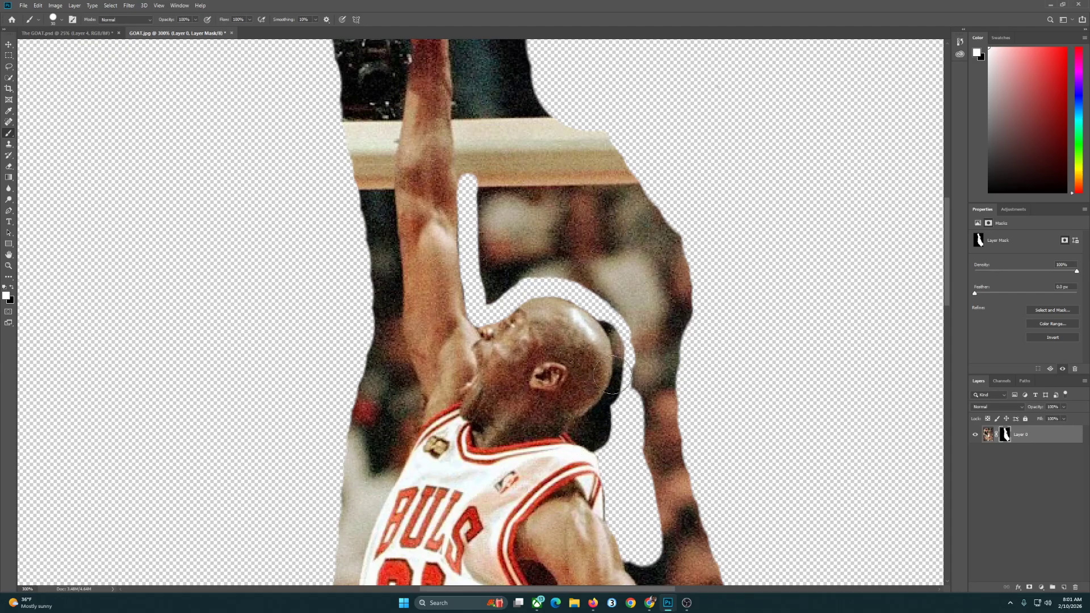
{"action": "key", "text": "x"}
{"action": "mouse_move", "coordinate": [615, 314]}
{"action": "left_mouse_down"}
{"action": "mouse_move", "coordinate": [632, 362]}
{"action": "mouse_move", "coordinate": [626, 401]}
{"action": "left_mouse_up"}
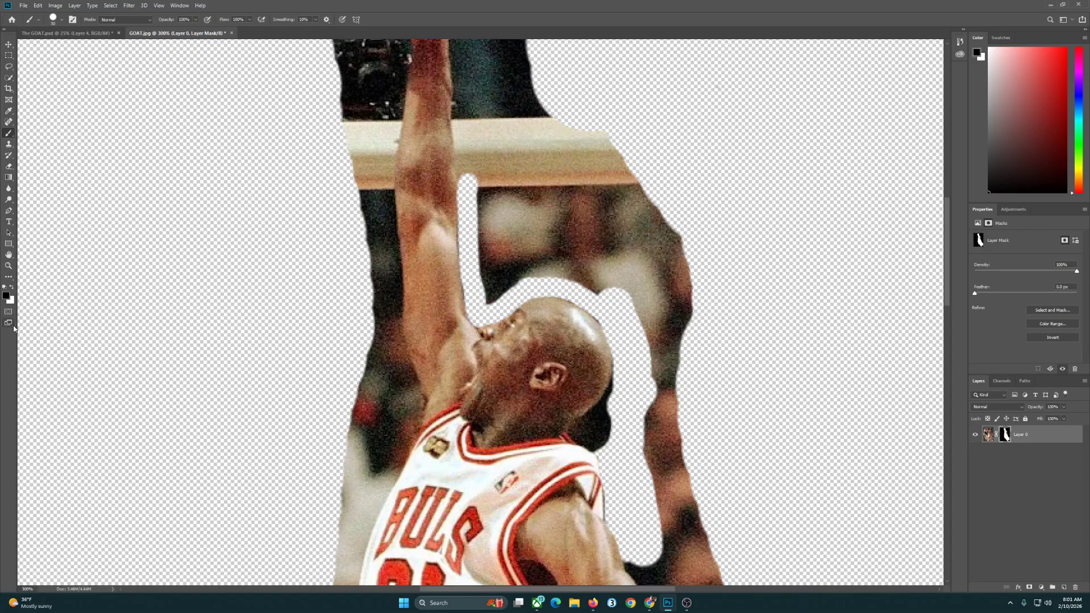
{"action": "left_click", "coordinate": [14, 288]}
{"action": "mouse_move", "coordinate": [622, 431]}
{"action": "left_mouse_down"}
{"action": "mouse_move", "coordinate": [624, 397]}
{"action": "mouse_move", "coordinate": [601, 331]}
{"action": "mouse_move", "coordinate": [534, 289]}
{"action": "mouse_move", "coordinate": [503, 308]}
{"action": "left_mouse_up"}
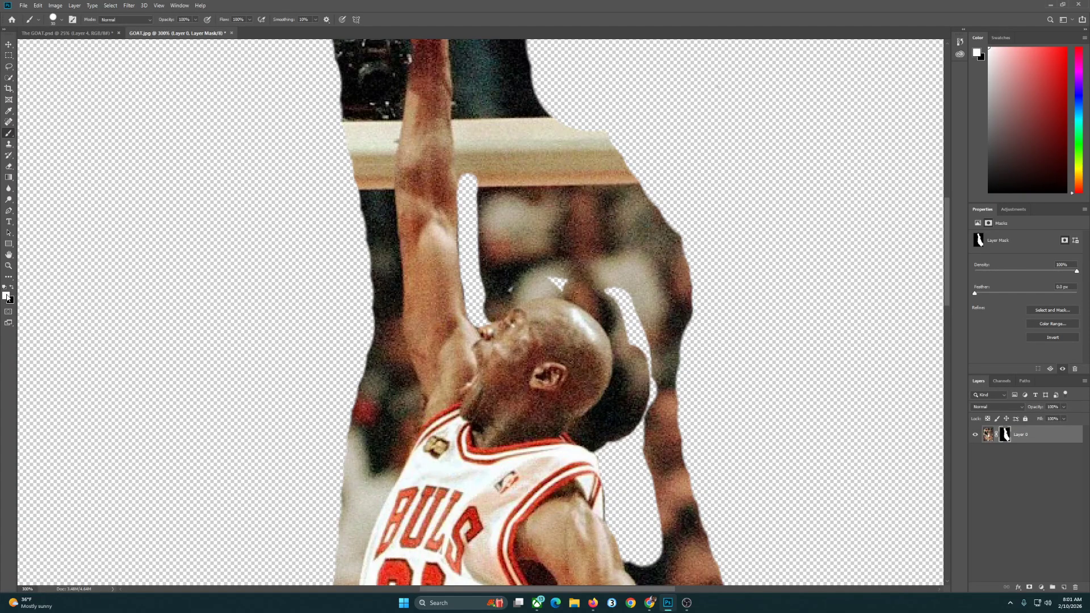
- Paint a small white X on the mask in the empty area beside the player to reveal the hidden photo there
{"action": "key", "text": "bracketleft"}
{"action": "key", "text": "bracketleft"}
{"action": "left_click_drag", "start_coordinate": [73, 200], "coordinate": [115, 243]}
{"action": "left_click_drag", "start_coordinate": [112, 205], "coordinate": [74, 234]}
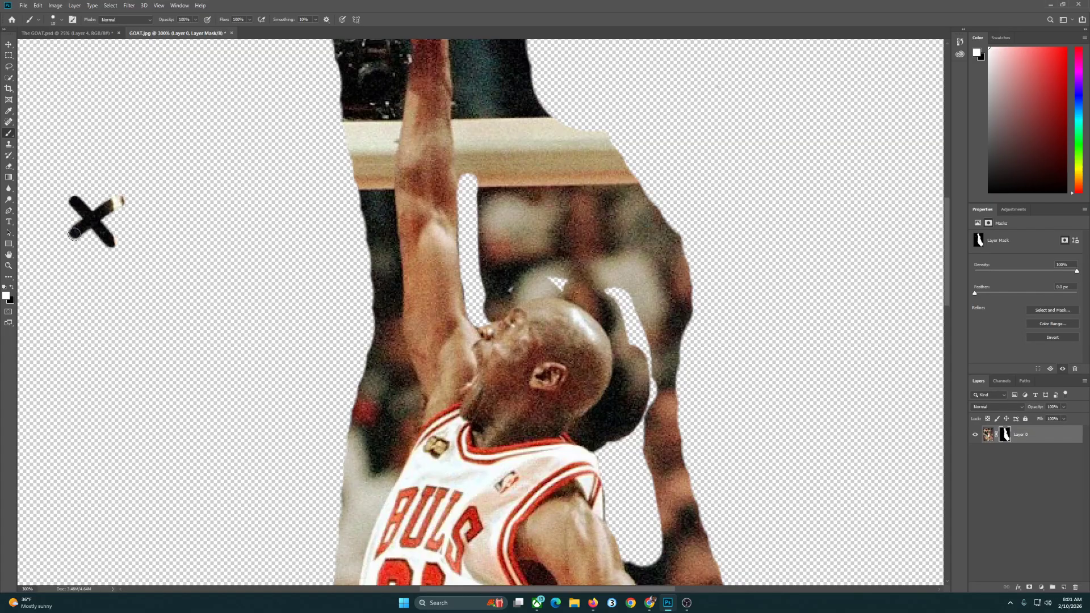
{"action": "left_click_drag", "start_coordinate": [140, 219], "coordinate": [166, 223]}
- Cover the revealed X with a much larger black brush on the mask to hide it again
{"action": "key", "text": "x"}
{"action": "key", "text": "bracketright"}
{"action": "key", "text": "bracketright"}
{"action": "key", "text": "bracketright"}
{"action": "key", "text": "bracketright"}
{"action": "key", "text": "bracketright"}
{"action": "key", "text": "bracketright"}
{"action": "key", "text": "bracketright"}
{"action": "key", "text": "bracketright"}
{"action": "key", "text": "bracketright"}
{"action": "key", "text": "bracketright"}
{"action": "mouse_move", "coordinate": [97, 246]}
{"action": "left_mouse_down"}
{"action": "mouse_move", "coordinate": [168, 240]}
{"action": "mouse_move", "coordinate": [136, 187]}
{"action": "mouse_move", "coordinate": [234, 183]}
{"action": "mouse_move", "coordinate": [243, 242]}
{"action": "mouse_move", "coordinate": [180, 318]}
{"action": "mouse_move", "coordinate": [121, 291]}
{"action": "mouse_move", "coordinate": [170, 198]}
{"action": "mouse_move", "coordinate": [73, 105]}
{"action": "mouse_move", "coordinate": [185, 102]}
{"action": "mouse_move", "coordinate": [247, 177]}
{"action": "mouse_move", "coordinate": [255, 242]}
{"action": "left_mouse_up"}
{"action": "key", "text": "x"}
{"action": "key", "text": "x"}
- Mask out the background directly beneath the basketball up to the wrist, using progressively smaller black brush tips
{"action": "scroll", "coordinate": [255, 242], "scroll_direction": "up", "scroll_amount": 5}
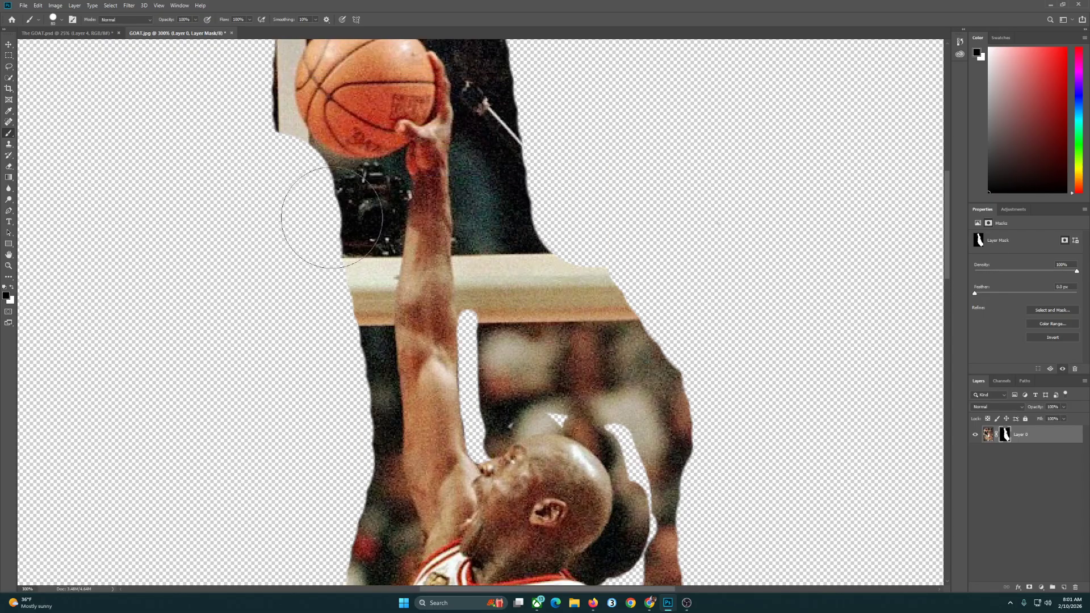
{"action": "key", "text": "bracketleft"}
{"action": "key", "text": "bracketleft"}
{"action": "mouse_move", "coordinate": [336, 182]}
{"action": "left_mouse_down"}
{"action": "mouse_move", "coordinate": [316, 154]}
{"action": "mouse_move", "coordinate": [392, 165]}
{"action": "left_mouse_up"}
{"action": "key", "text": "bracketleft"}
{"action": "key", "text": "bracketleft"}
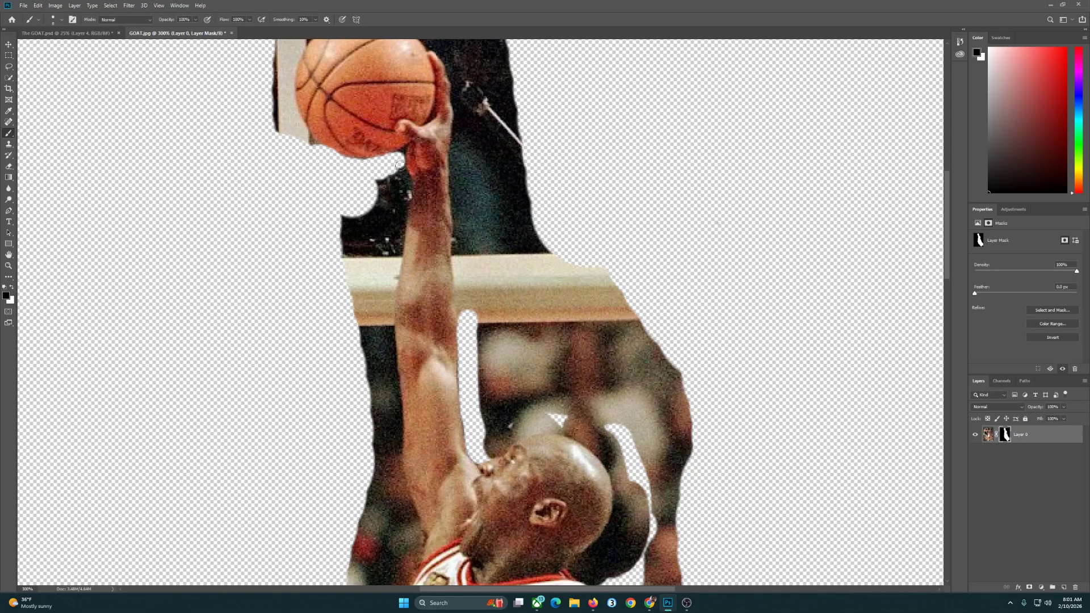
- Switch to the The GOAT.psd document and hide the moon and city skyline layers, leaving the player on black
{"action": "left_click", "coordinate": [67, 33]}
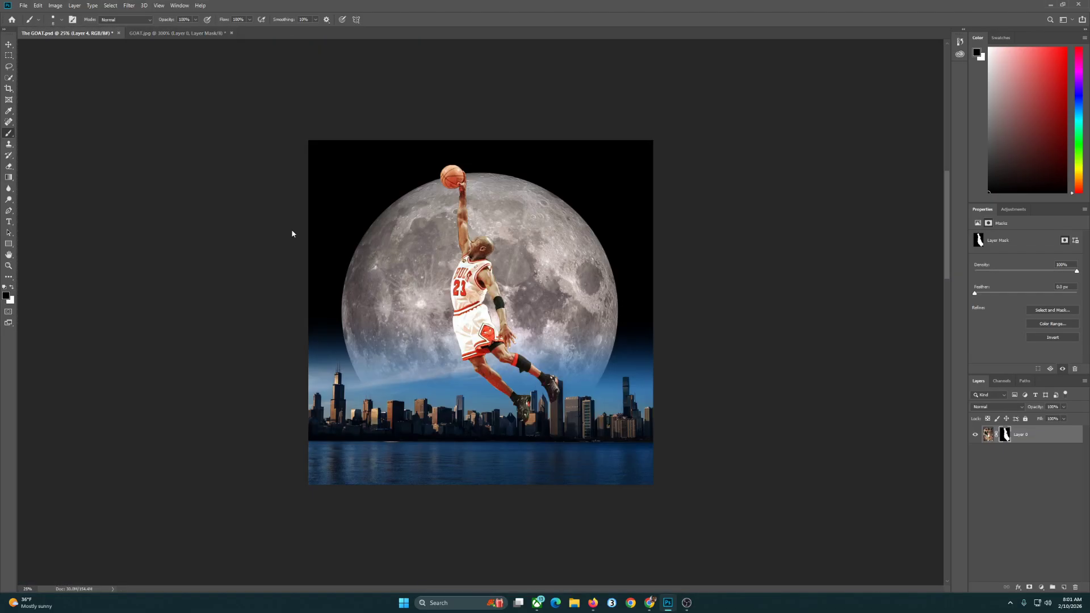
{"action": "left_click", "coordinate": [976, 504]}
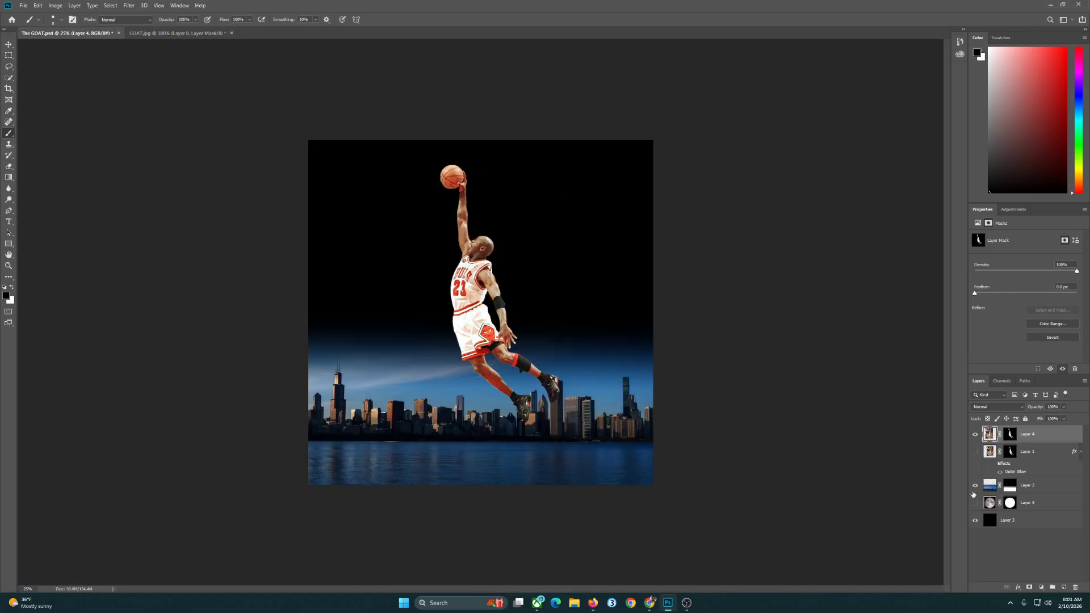
{"action": "left_click", "coordinate": [976, 486]}
- Target Layer 4's mask and paint black to trim the leftover fringe below the jersey's shoulder strap and along the upper arm
{"action": "key", "text": "z"}
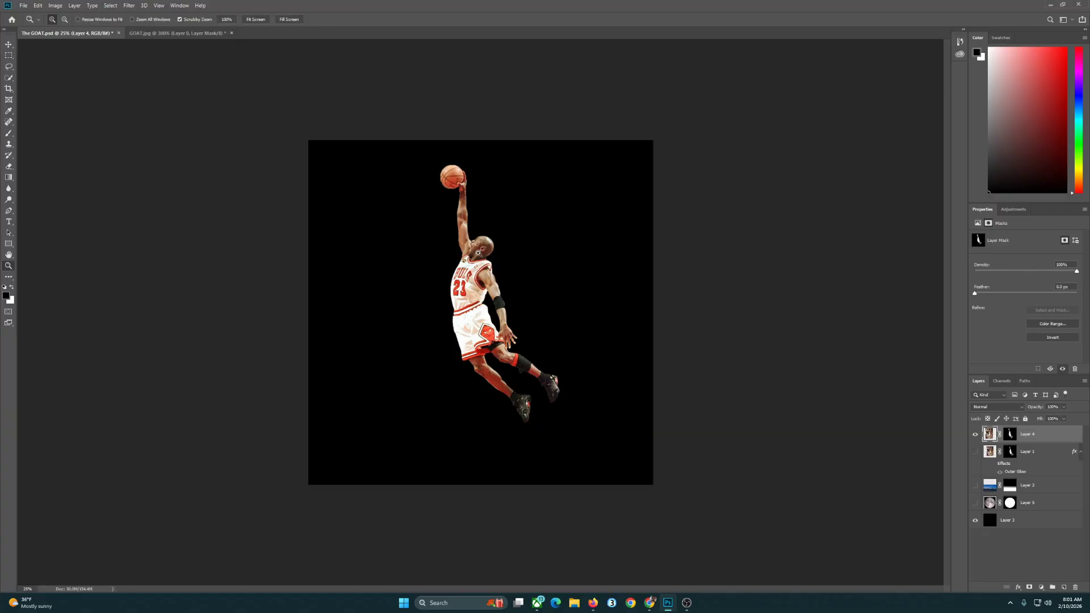
{"action": "left_click", "coordinate": [479, 253]}
{"action": "left_click", "coordinate": [479, 253]}
{"action": "left_click", "coordinate": [480, 253]}
{"action": "scroll", "coordinate": [499, 333], "scroll_direction": "up", "scroll_amount": 3}
{"action": "scroll", "coordinate": [499, 333], "scroll_direction": "up", "scroll_amount": 2}
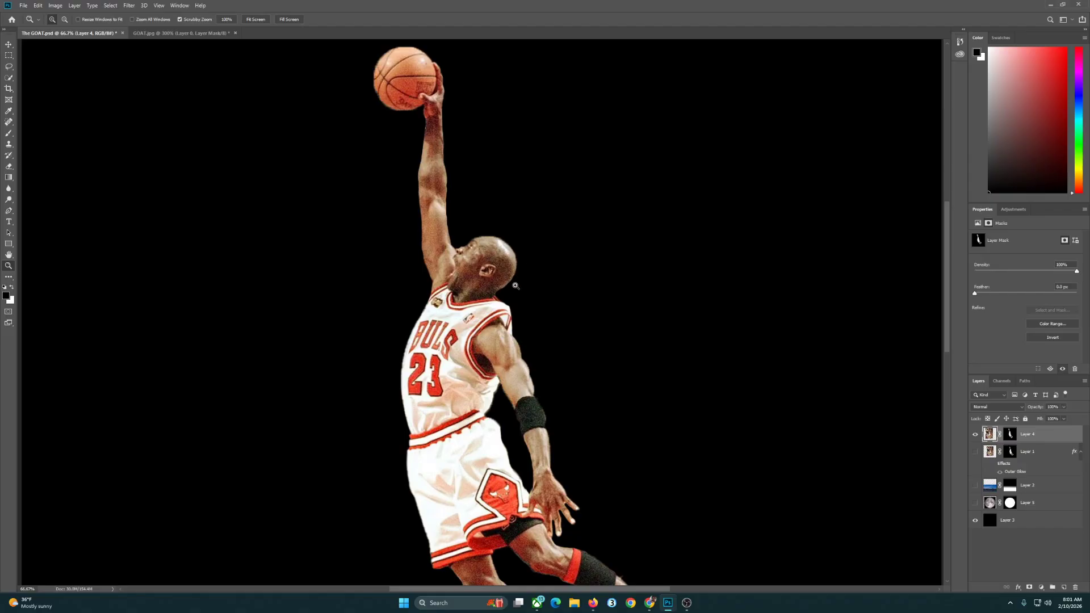
{"action": "left_click", "coordinate": [512, 338]}
{"action": "left_click", "coordinate": [513, 338]}
{"action": "left_click", "coordinate": [513, 338]}
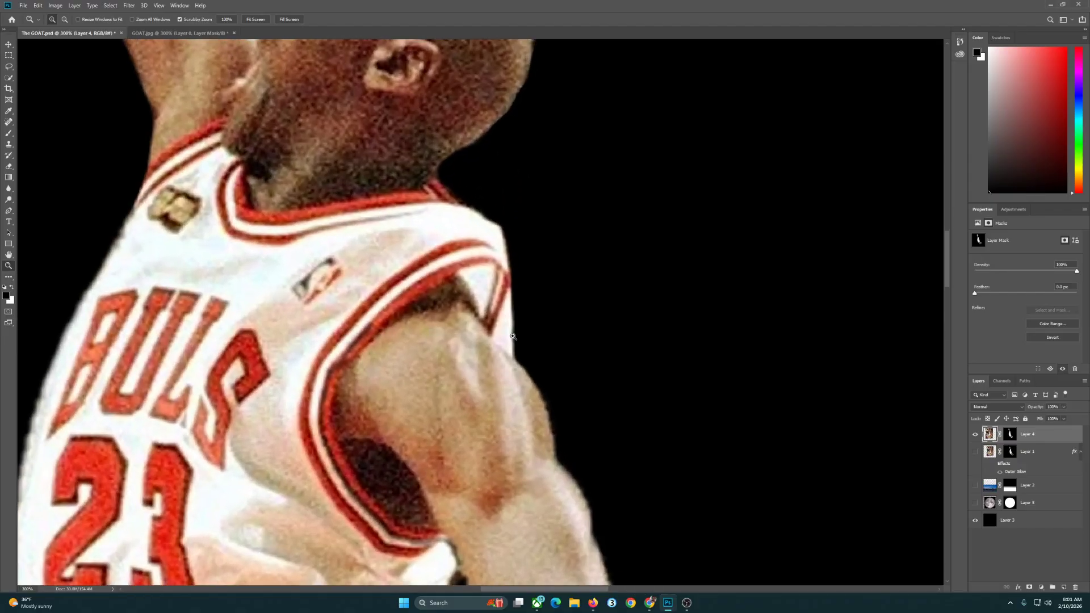
{"action": "key", "text": "b"}
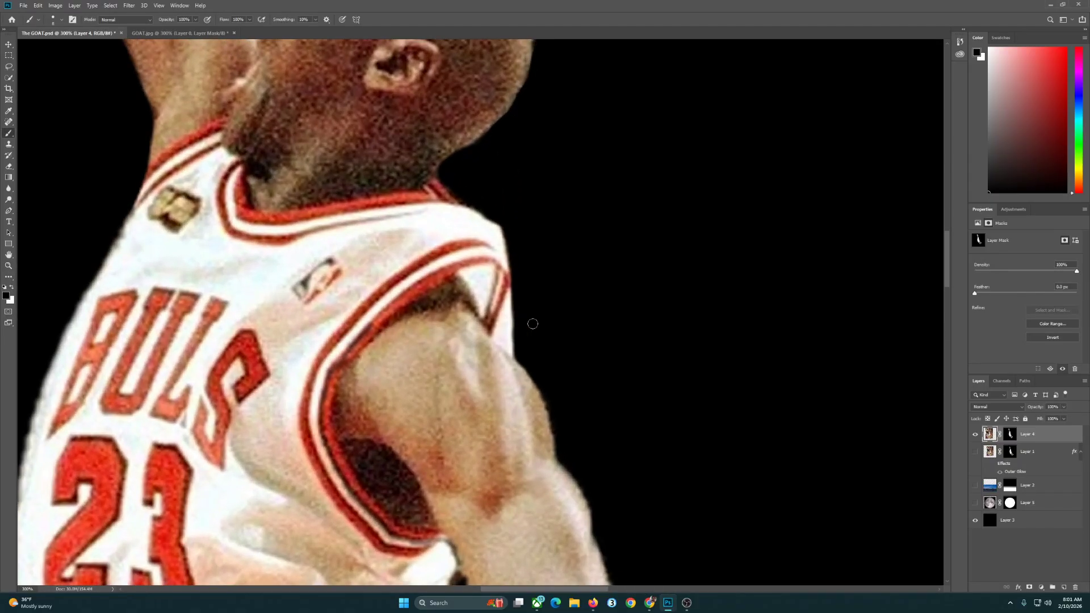
{"action": "left_click", "coordinate": [1011, 434]}
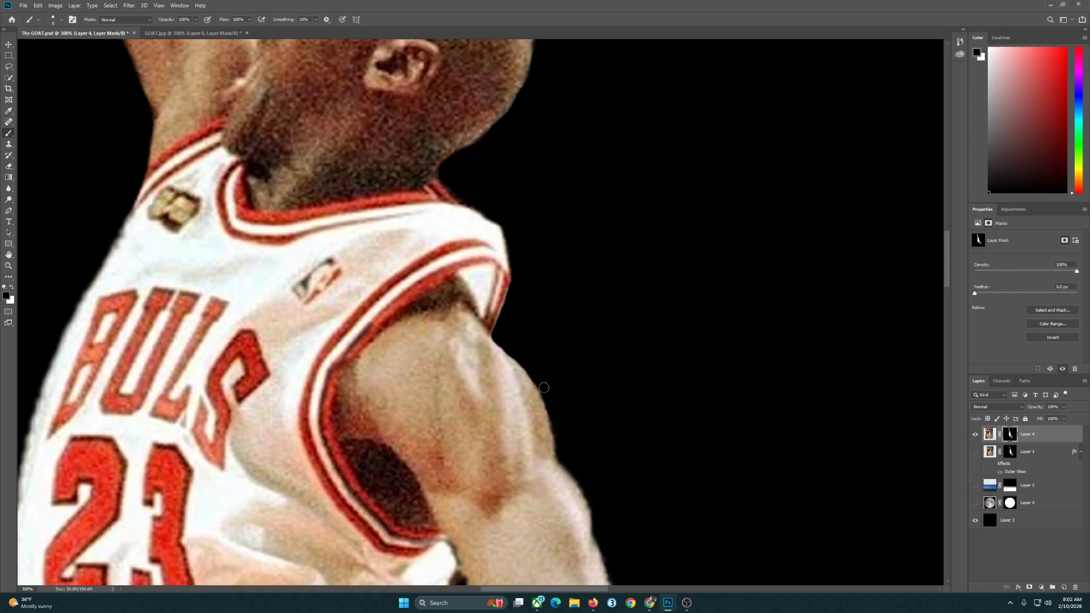
- Examine the finished player cutout against black, from the basketball down to the shoes, for the quality of its masked edges
{"action": "key", "text": "z"}
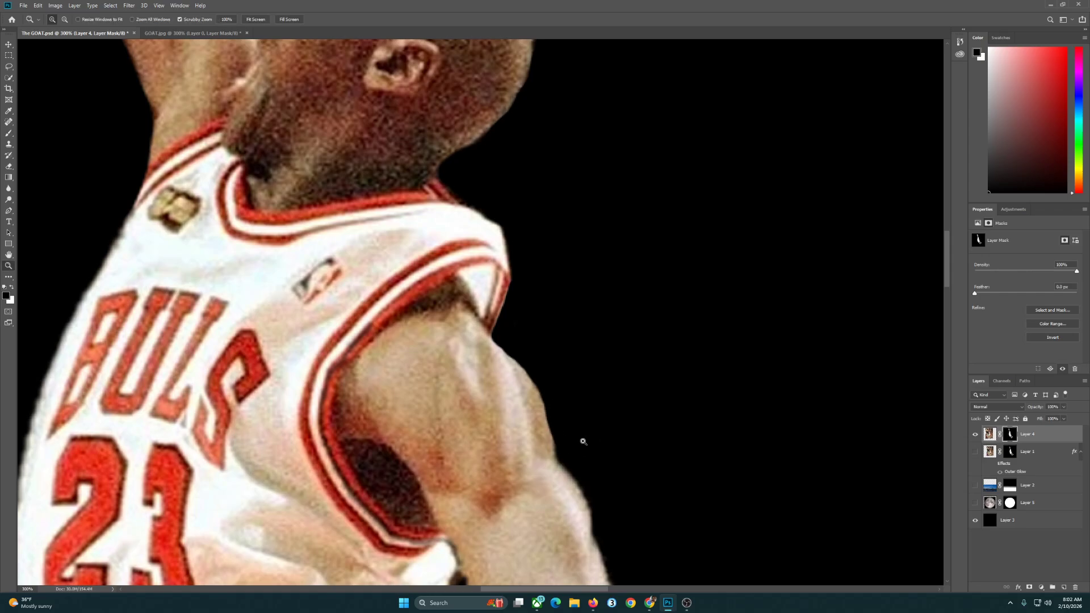
{"action": "key", "text": "super"}
{"action": "key", "text": "Tab"}
{"action": "left_click", "coordinate": [752, 278]}
{"action": "left_click", "coordinate": [645, 297], "text": "alt"}
{"action": "left_click", "coordinate": [645, 292], "text": "alt"}
{"action": "left_click", "coordinate": [670, 399], "text": "alt"}
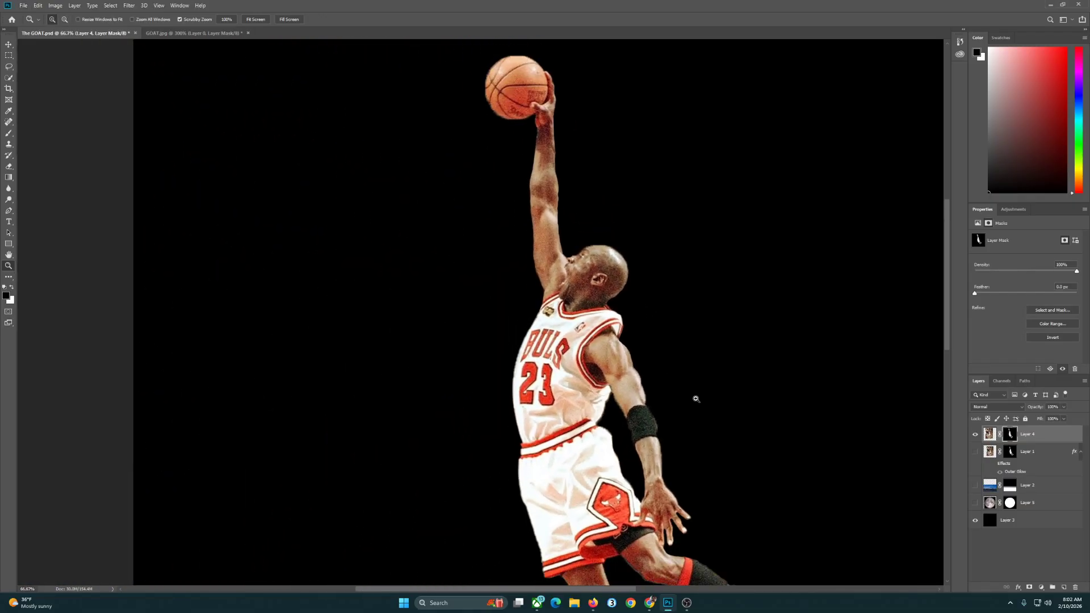
{"action": "scroll", "coordinate": [674, 455], "scroll_direction": "down", "scroll_amount": 4}
{"action": "scroll", "coordinate": [735, 449], "scroll_direction": "down", "scroll_amount": 1}
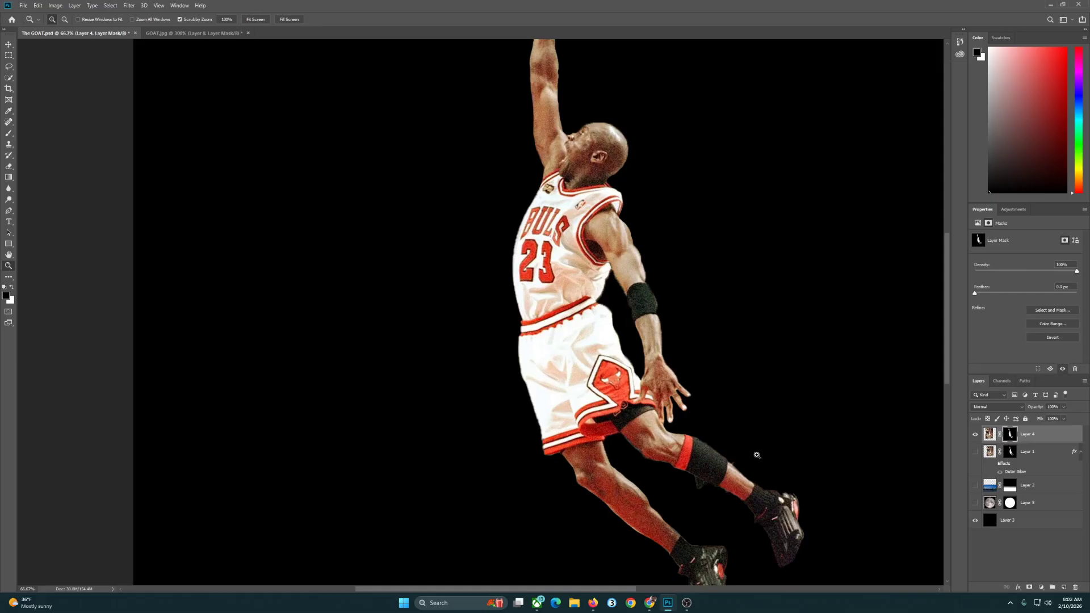
{"action": "scroll", "coordinate": [595, 240], "scroll_direction": "up", "scroll_amount": 4}
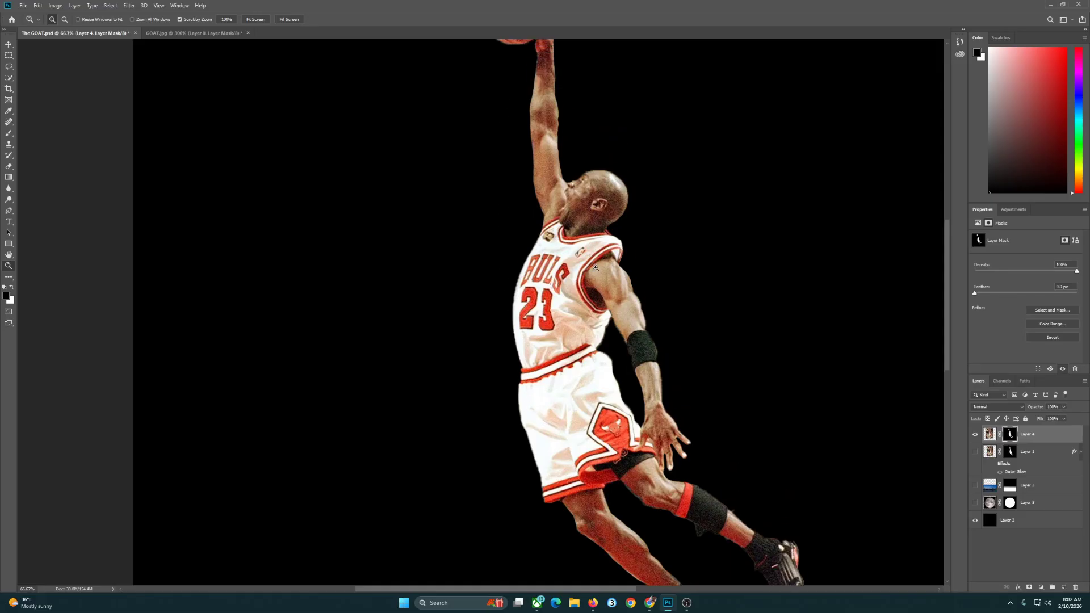
{"action": "scroll", "coordinate": [689, 316], "scroll_direction": "down", "scroll_amount": 7}
{"action": "scroll", "coordinate": [689, 316], "scroll_direction": "down", "scroll_amount": 3}
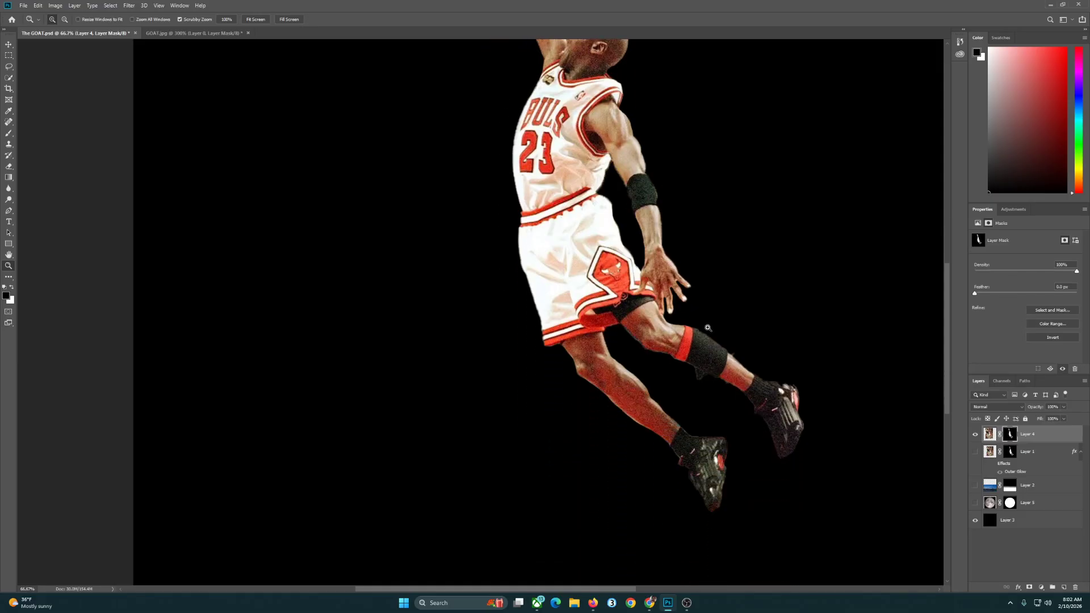
{"action": "scroll", "coordinate": [710, 335], "scroll_direction": "up", "scroll_amount": 9}
{"action": "scroll", "coordinate": [574, 197], "scroll_direction": "up", "scroll_amount": 2}
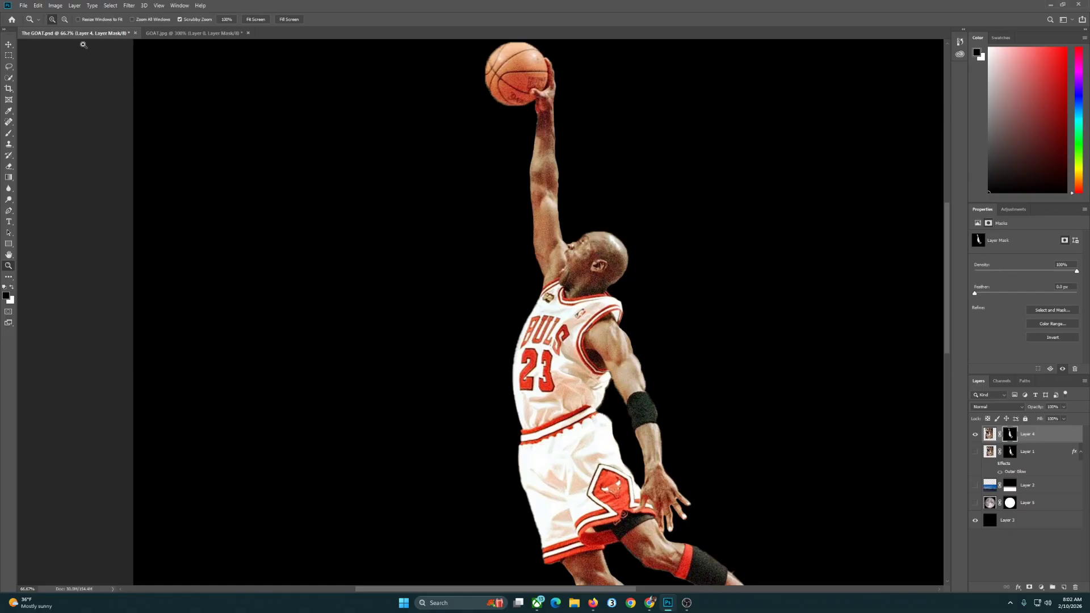
- Return to the GOAT.jpg document and show the partly masked player at 100% zoom
{"action": "left_click", "coordinate": [177, 33]}
{"action": "scroll", "coordinate": [551, 378], "scroll_direction": "down", "scroll_amount": 2}
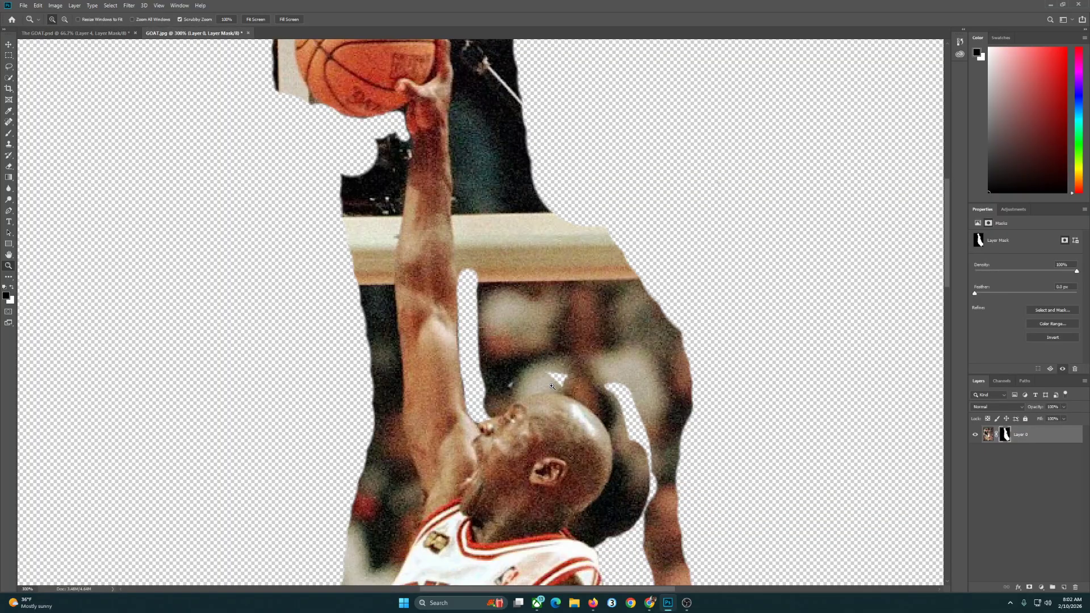
{"action": "left_click", "coordinate": [554, 383], "text": "alt"}
{"action": "left_click", "coordinate": [520, 384], "text": "alt"}
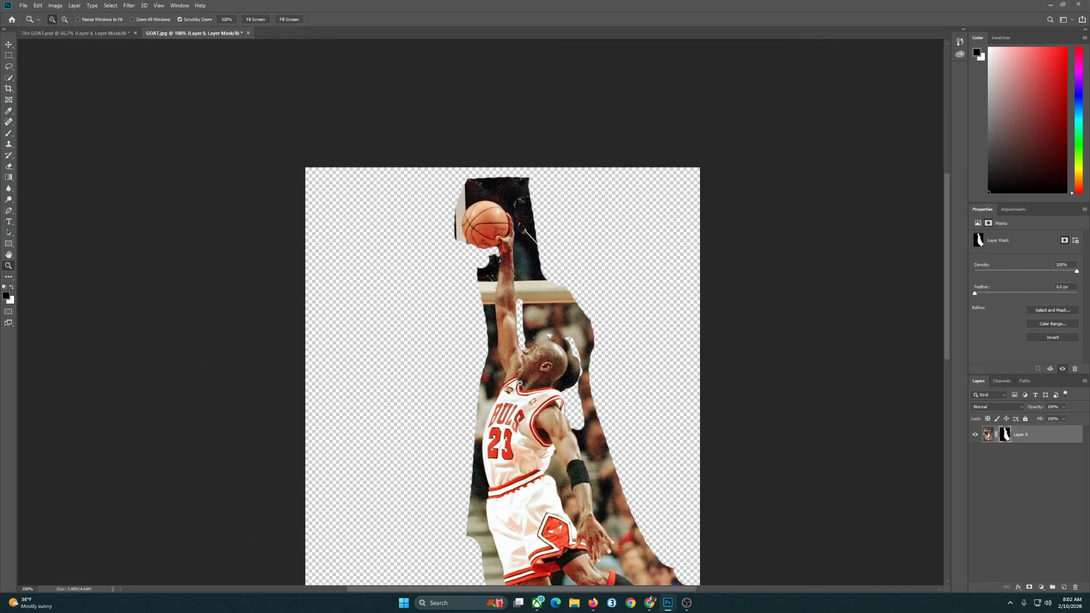
- Review the Save As options for the masked GOAT image in Photoshop (PSD) format, and close them without saving
{"action": "left_click", "coordinate": [23, 5]}
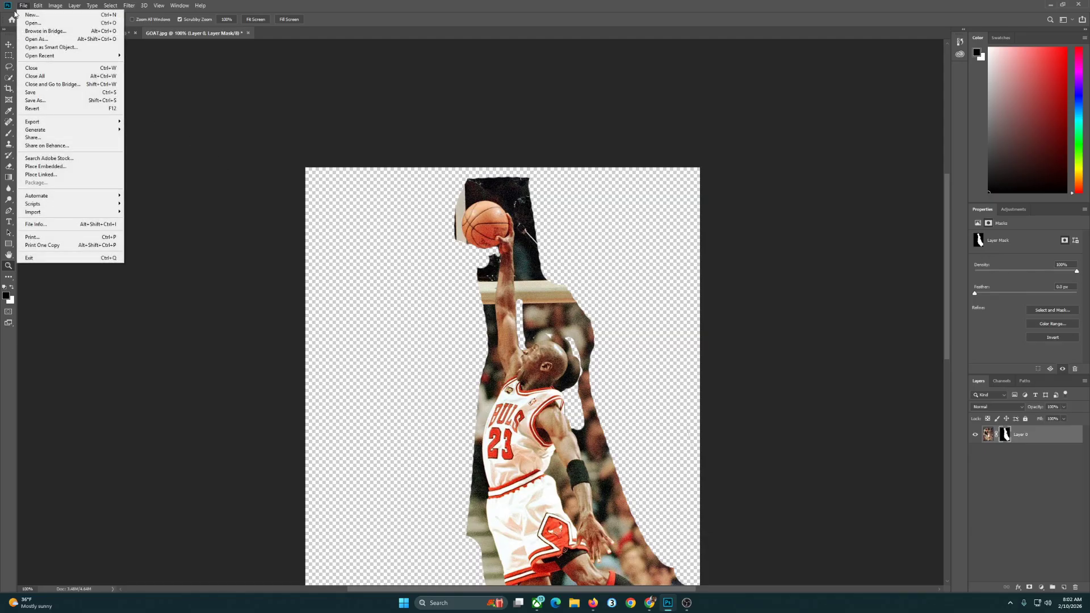
{"action": "left_click", "coordinate": [33, 101]}
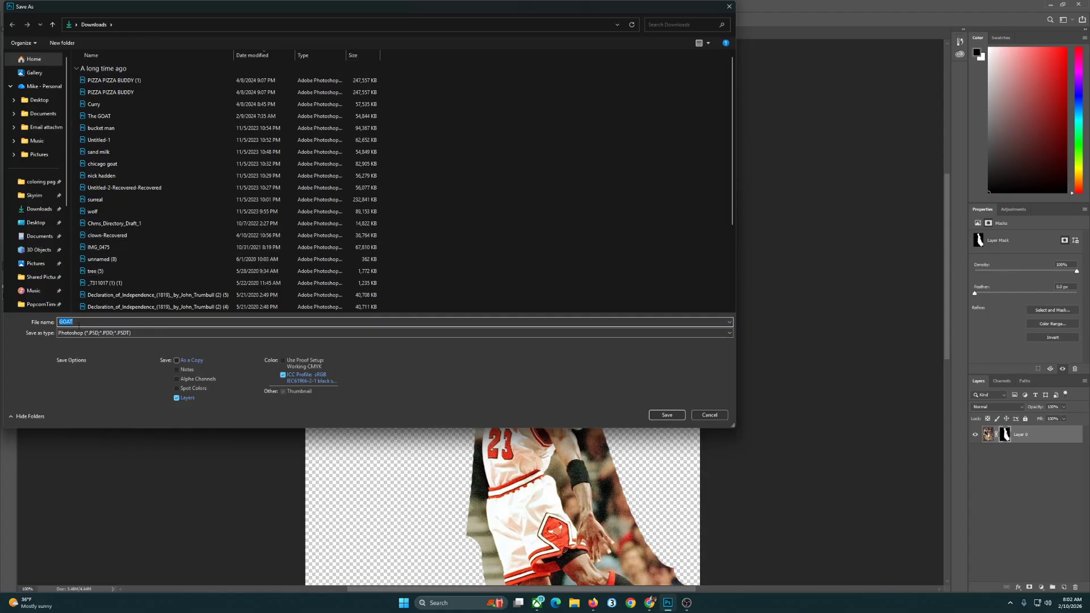
{"action": "left_click", "coordinate": [710, 415]}
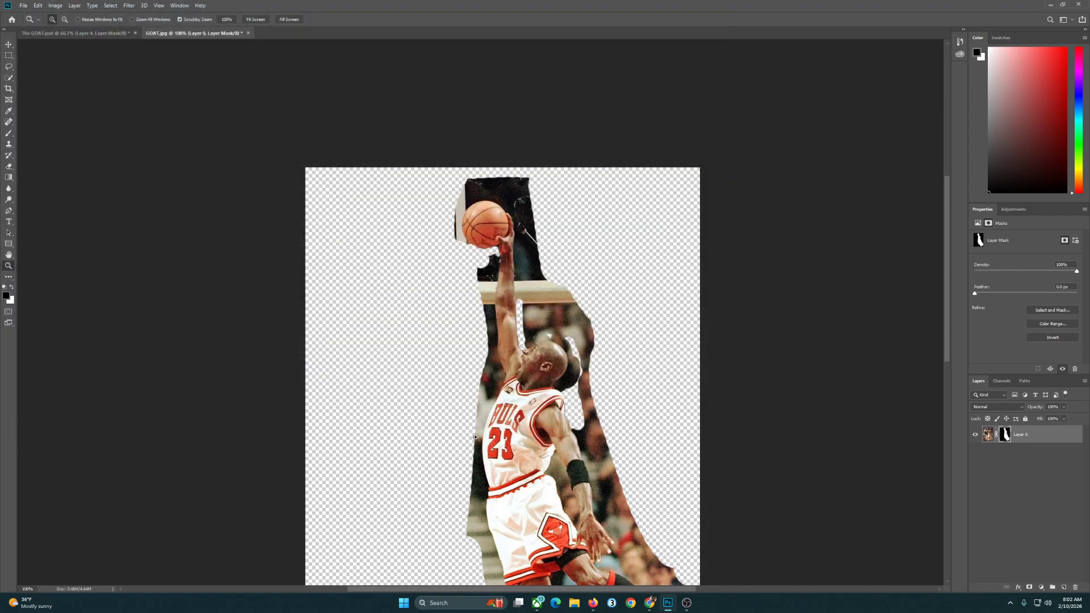
{"action": "scroll", "coordinate": [475, 438], "scroll_direction": "down", "scroll_amount": 5}
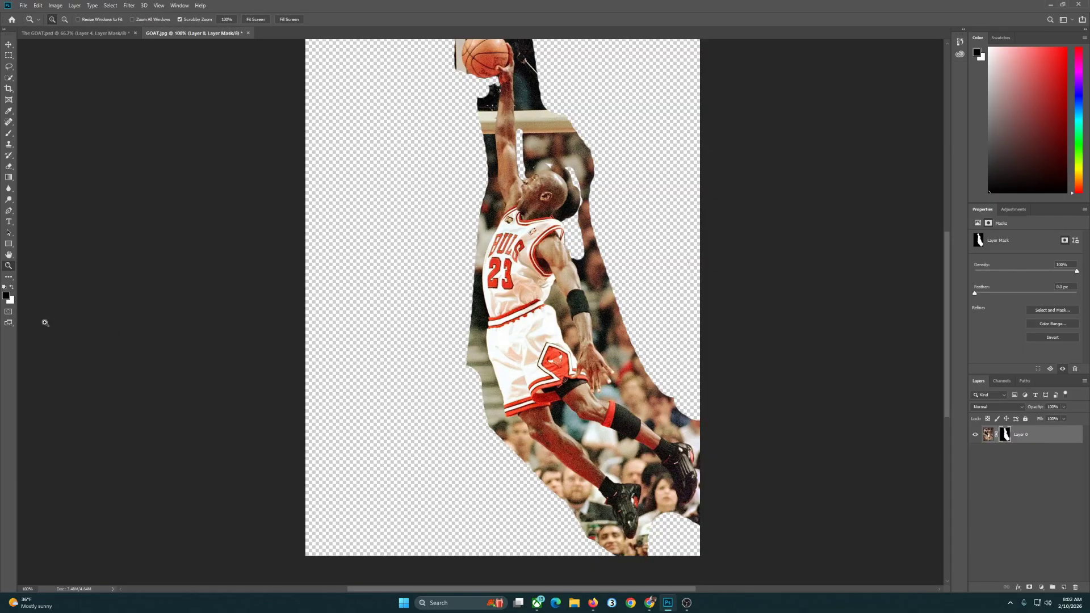